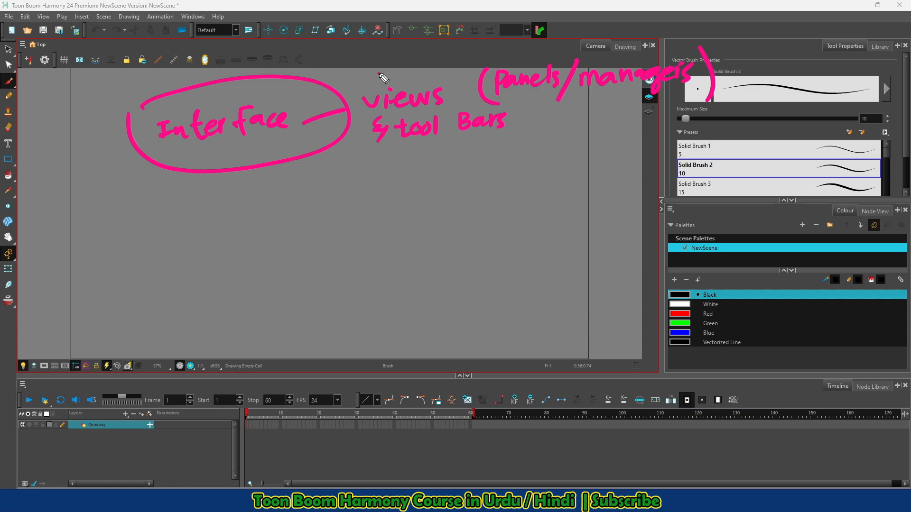
{"action": "mouse_move", "coordinate": [378, 72]}
{"action": "left_mouse_down"}
{"action": "mouse_move", "coordinate": [402, 76]}
{"action": "mouse_move", "coordinate": [422, 57]}
{"action": "left_mouse_up"}
{"action": "mouse_move", "coordinate": [427, 142]}
{"action": "left_mouse_down"}
{"action": "mouse_move", "coordinate": [433, 154]}
{"action": "mouse_move", "coordinate": [465, 136]}
{"action": "left_mouse_up"}
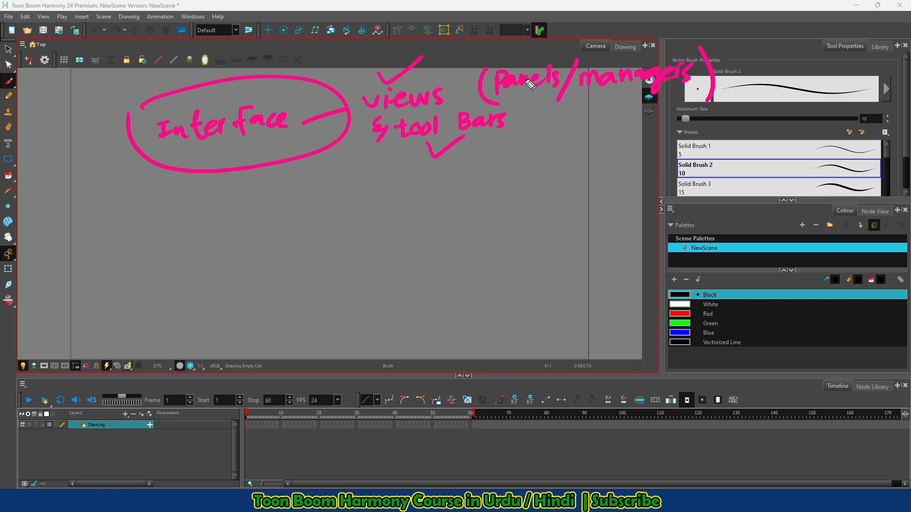
{"action": "mouse_move", "coordinate": [498, 96]}
{"action": "left_mouse_down"}
{"action": "mouse_move", "coordinate": [561, 89]}
{"action": "mouse_move", "coordinate": [661, 96]}
{"action": "left_mouse_up"}
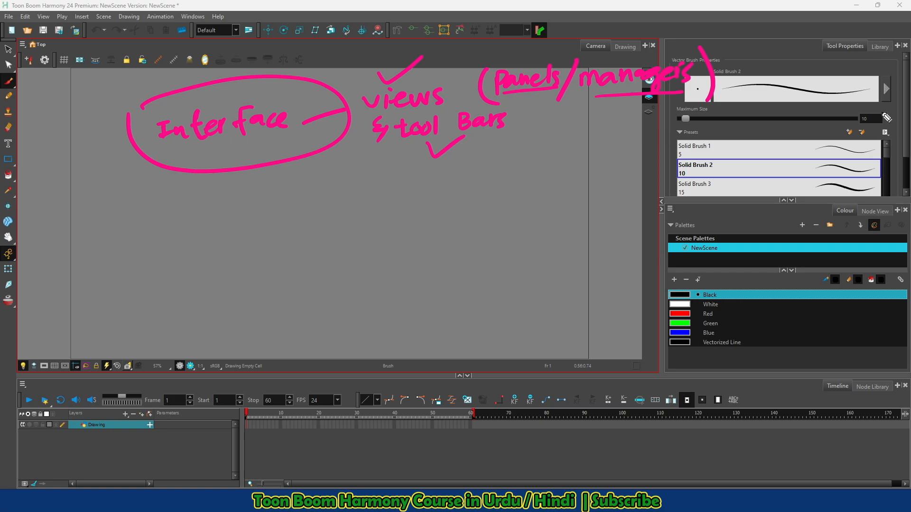
{"action": "left_click_drag", "start_coordinate": [853, 197], "coordinate": [832, 203]}
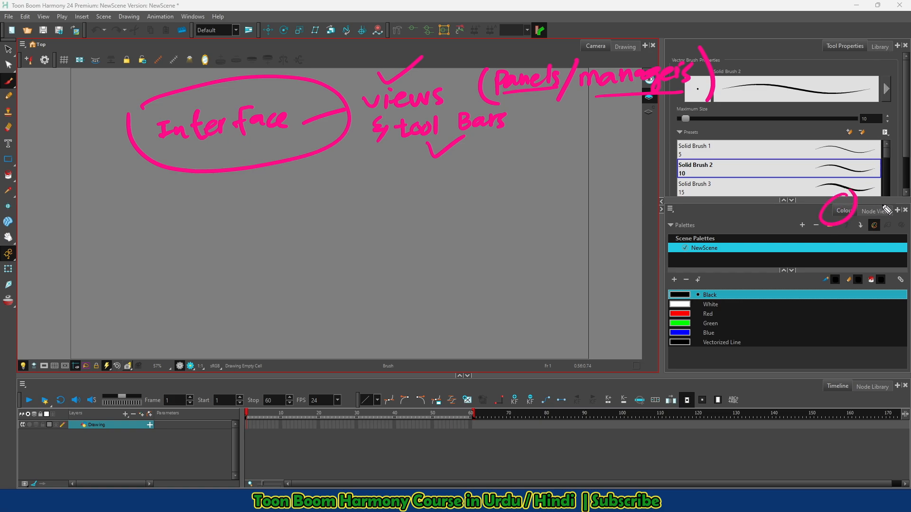
{"action": "mouse_move", "coordinate": [885, 211]}
{"action": "left_mouse_down"}
{"action": "mouse_move", "coordinate": [871, 231]}
{"action": "mouse_move", "coordinate": [860, 208]}
{"action": "left_mouse_up"}
{"action": "mouse_move", "coordinate": [888, 373]}
{"action": "left_mouse_down"}
{"action": "mouse_move", "coordinate": [859, 407]}
{"action": "mouse_move", "coordinate": [876, 357]}
{"action": "left_mouse_up"}
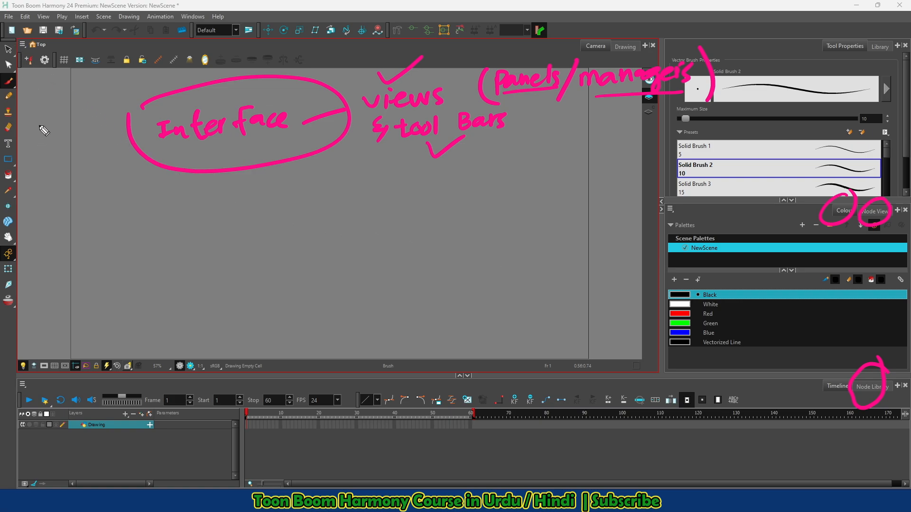
{"action": "mouse_move", "coordinate": [59, 106]}
{"action": "left_mouse_down"}
{"action": "mouse_move", "coordinate": [24, 138]}
{"action": "mouse_move", "coordinate": [30, 117]}
{"action": "mouse_move", "coordinate": [38, 145]}
{"action": "left_mouse_up"}
{"action": "mouse_move", "coordinate": [70, 101]}
{"action": "left_mouse_down"}
{"action": "mouse_move", "coordinate": [90, 53]}
{"action": "mouse_move", "coordinate": [101, 48]}
{"action": "left_mouse_up"}
{"action": "mouse_move", "coordinate": [108, 120]}
{"action": "left_mouse_down"}
{"action": "mouse_move", "coordinate": [285, 35]}
{"action": "mouse_move", "coordinate": [286, 43]}
{"action": "left_mouse_up"}
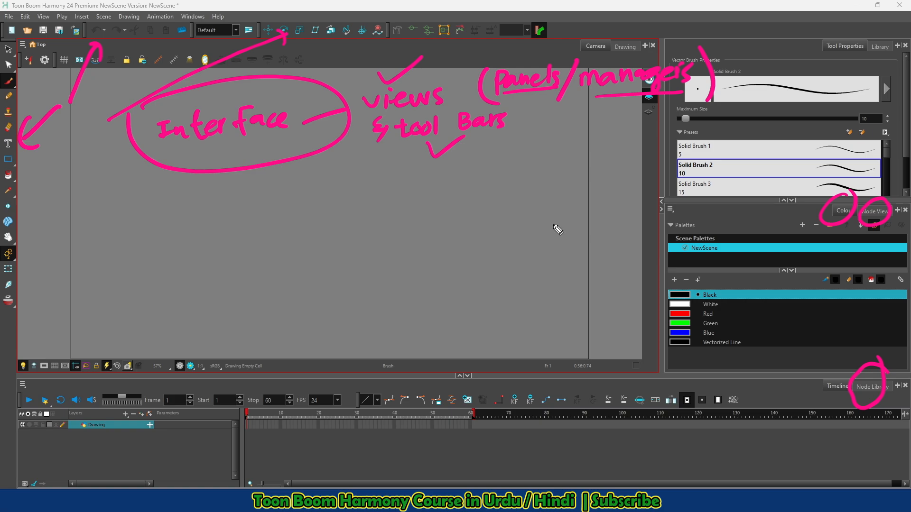
{"action": "key", "text": "e"}
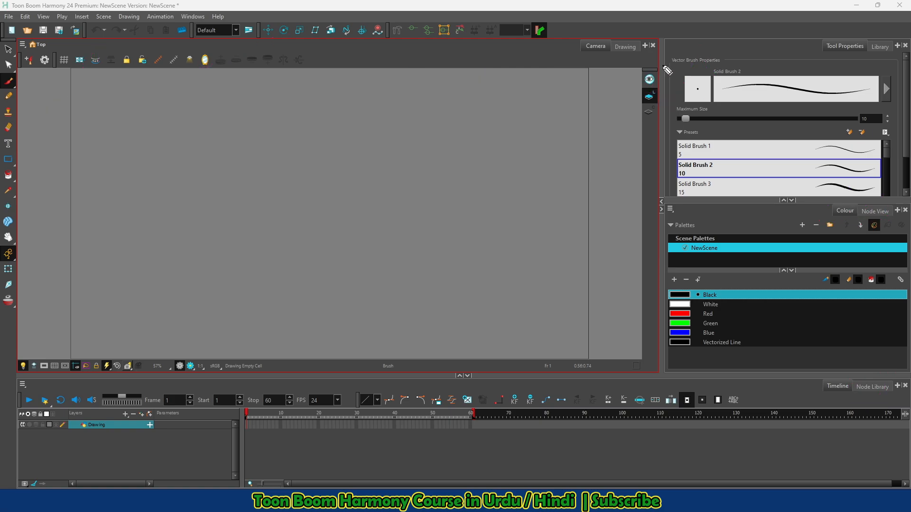
{"action": "mouse_move", "coordinate": [605, 23]}
{"action": "left_mouse_down"}
{"action": "mouse_move", "coordinate": [573, 30]}
{"action": "mouse_move", "coordinate": [569, 55]}
{"action": "mouse_move", "coordinate": [592, 71]}
{"action": "mouse_move", "coordinate": [609, 63]}
{"action": "mouse_move", "coordinate": [616, 42]}
{"action": "mouse_move", "coordinate": [588, 28]}
{"action": "left_mouse_up"}
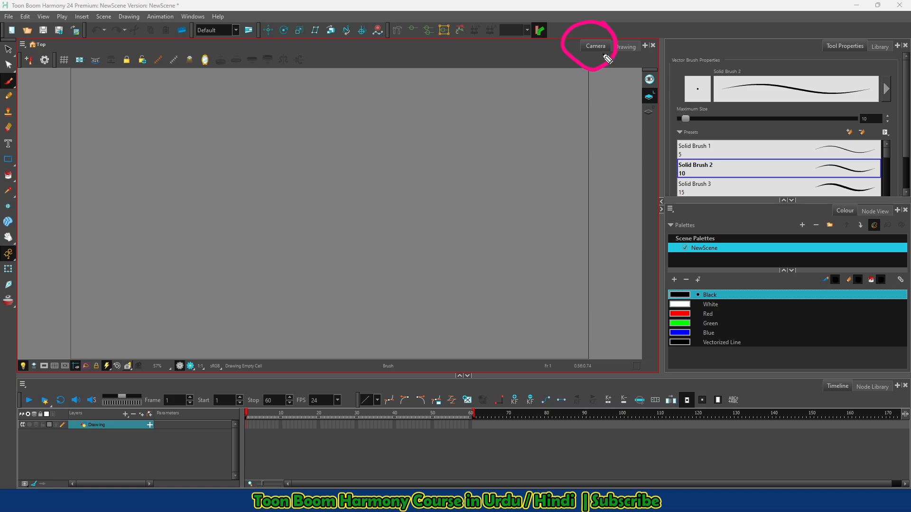
{"action": "key", "text": "e"}
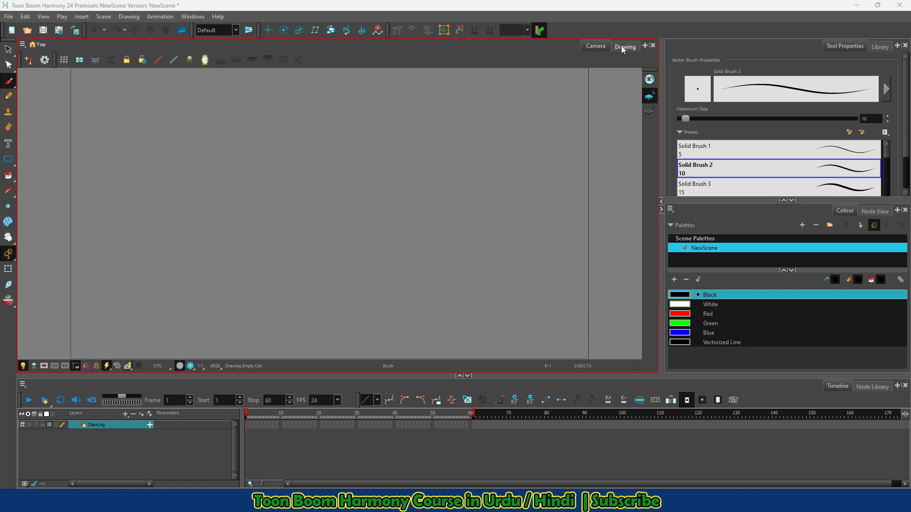
Step: Compare the Camera and Drawing views by alternating between them, finishing in the Drawing view
{"action": "left_click", "coordinate": [624, 47]}
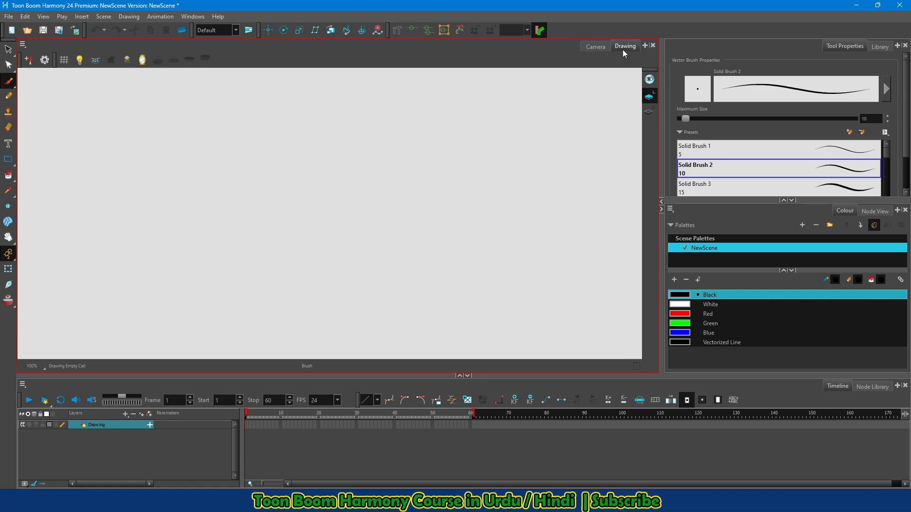
{"action": "left_click", "coordinate": [596, 46]}
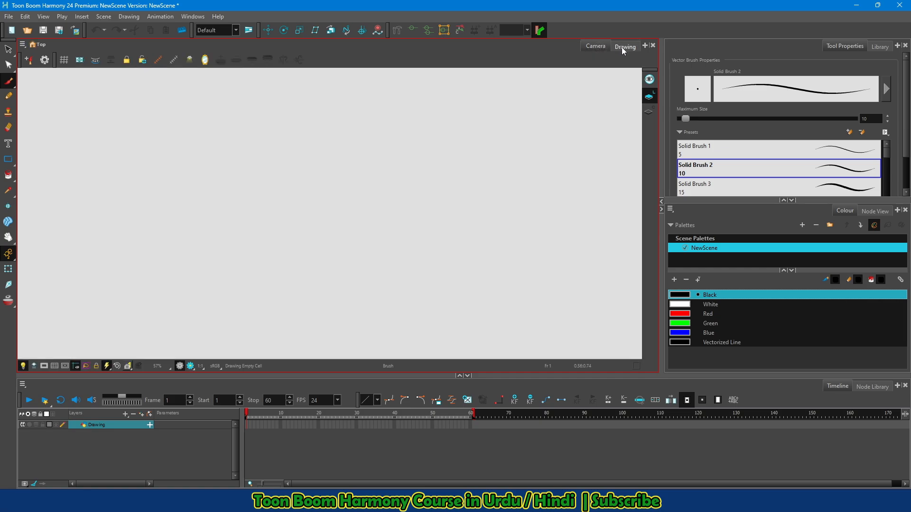
{"action": "left_click", "coordinate": [599, 47]}
{"action": "left_click", "coordinate": [623, 47]}
{"action": "left_click", "coordinate": [596, 47]}
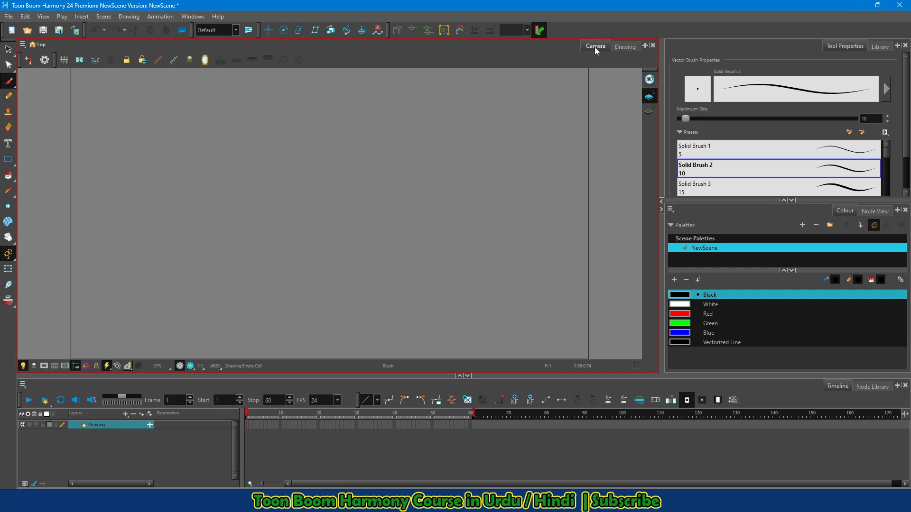
{"action": "left_click", "coordinate": [624, 46]}
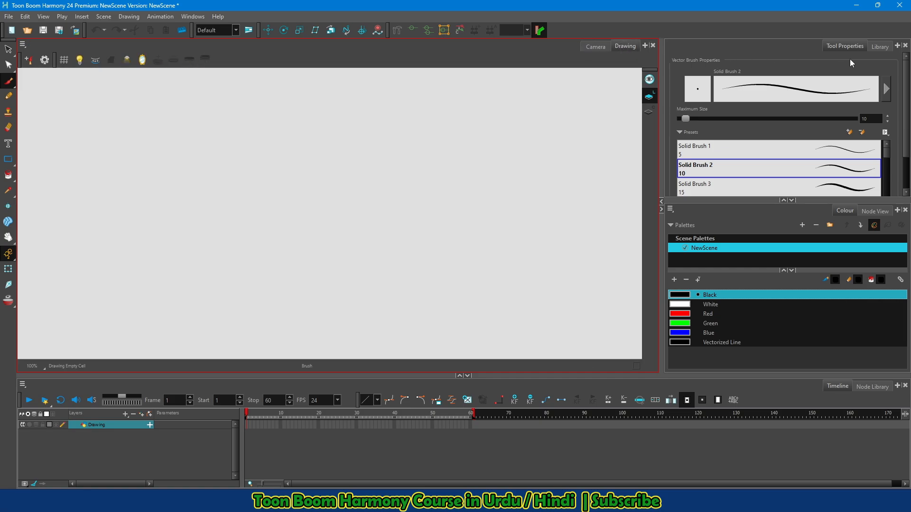
Step: Look through the Tool Properties, Library, Colour, Node View and Node Library views, and return to the Timeline
{"action": "left_click", "coordinate": [847, 47]}
{"action": "left_click", "coordinate": [878, 48]}
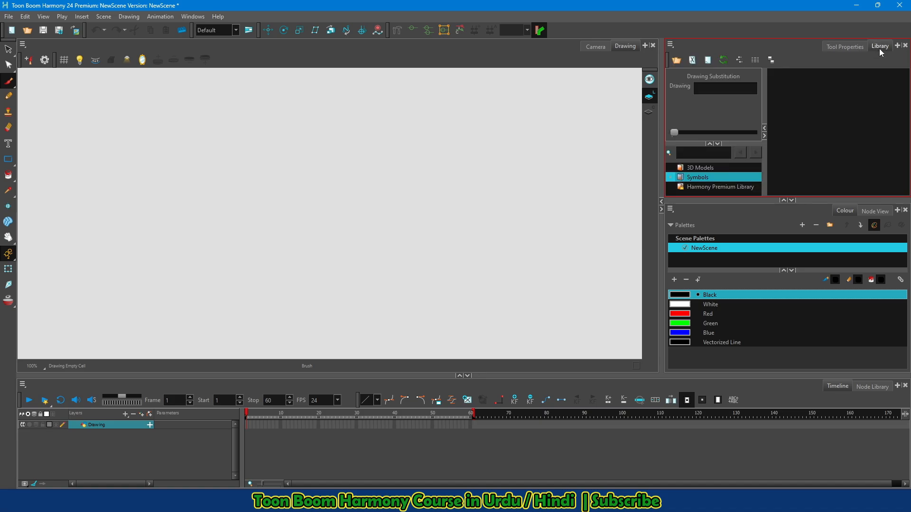
{"action": "left_click", "coordinate": [846, 212]}
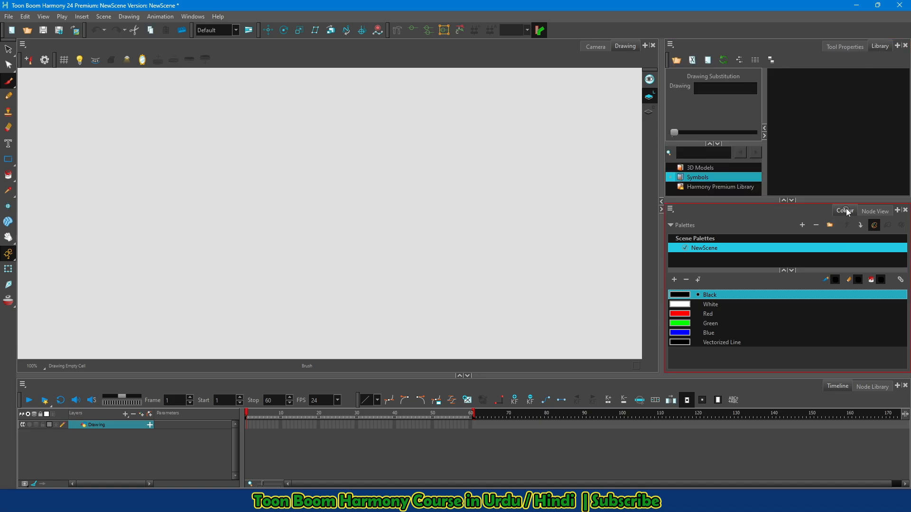
{"action": "left_click", "coordinate": [874, 212]}
{"action": "left_click", "coordinate": [838, 389]}
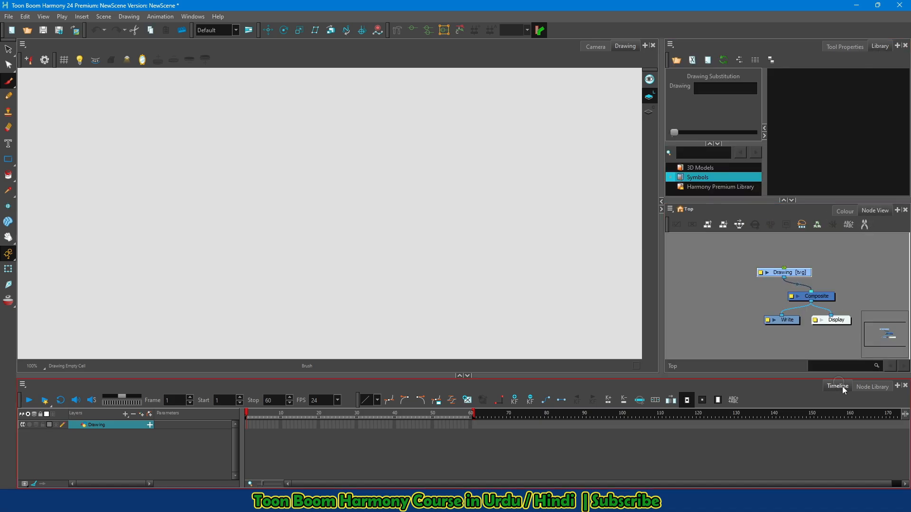
{"action": "left_click", "coordinate": [867, 387]}
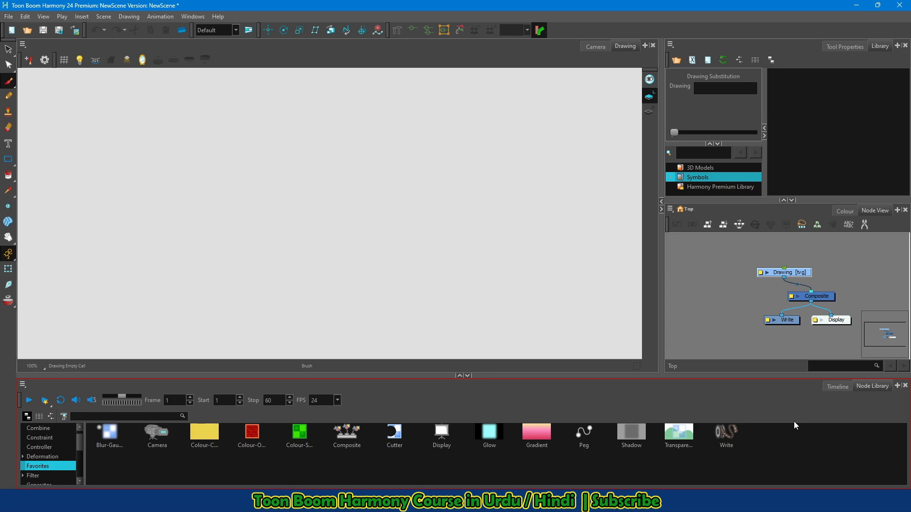
{"action": "left_click", "coordinate": [836, 388]}
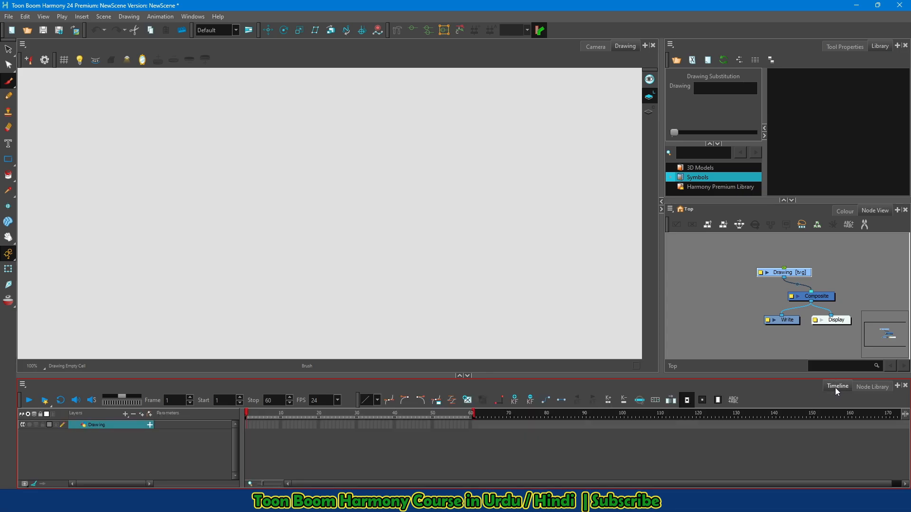
Step: Deselect the Drawing node in the Node View, and bring back the Colour and Tool Properties views
{"action": "left_click", "coordinate": [712, 282]}
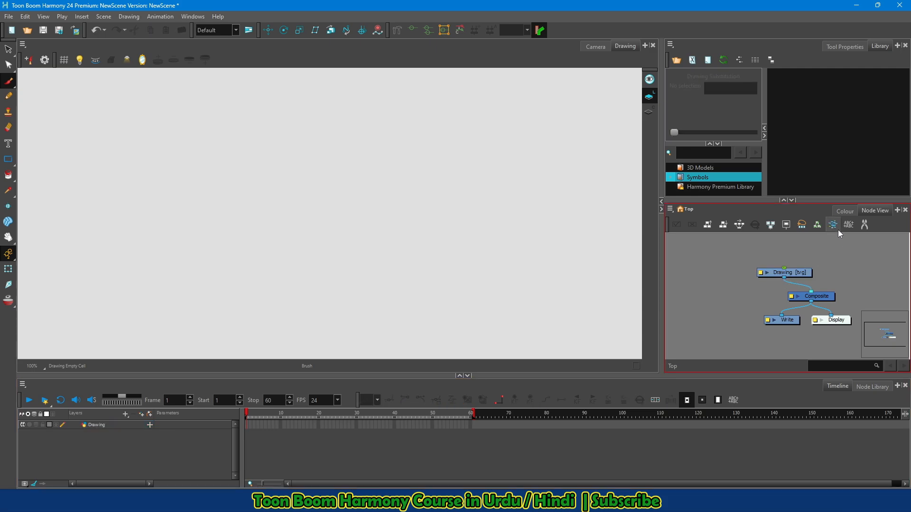
{"action": "left_click", "coordinate": [847, 212]}
{"action": "left_click", "coordinate": [806, 130]}
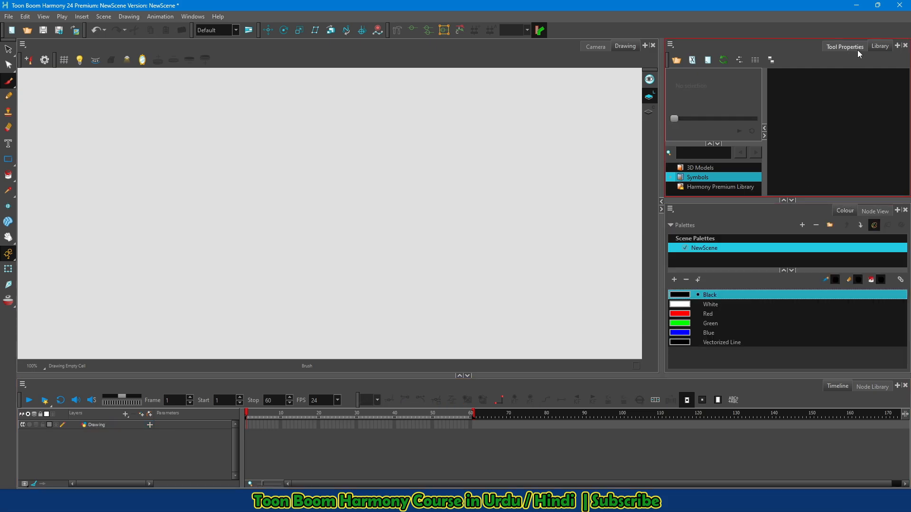
{"action": "left_click", "coordinate": [845, 46]}
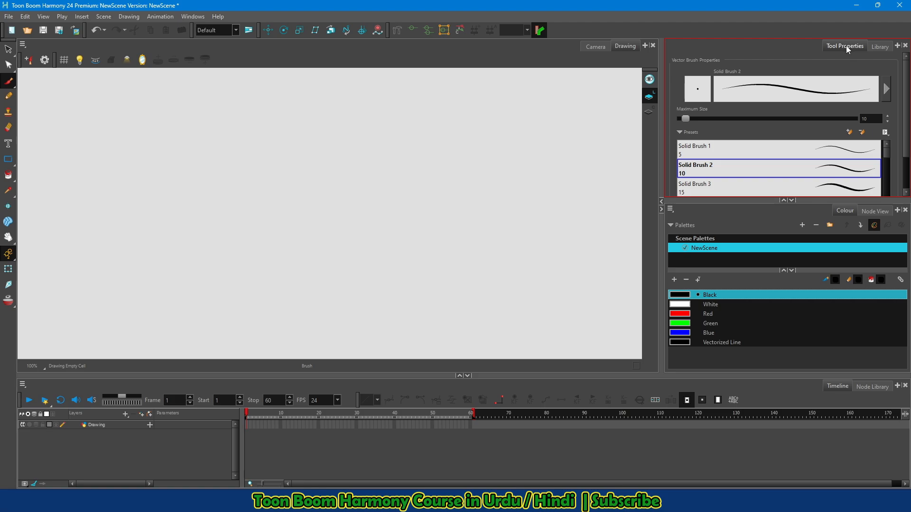
Step: Brush a dot and a black zigzag stroke in the Drawing view, and display the artwork in the Camera view
{"action": "left_click", "coordinate": [543, 130]}
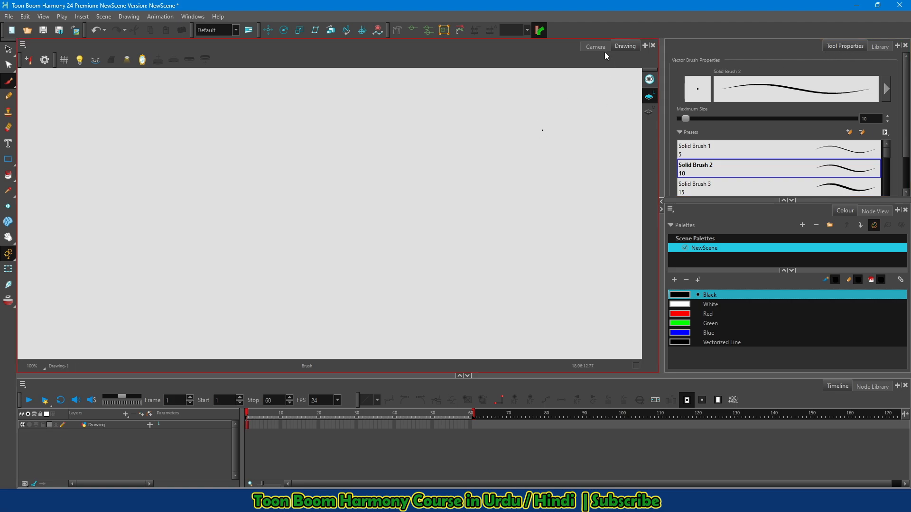
{"action": "left_click_drag", "start_coordinate": [497, 124], "coordinate": [451, 250]}
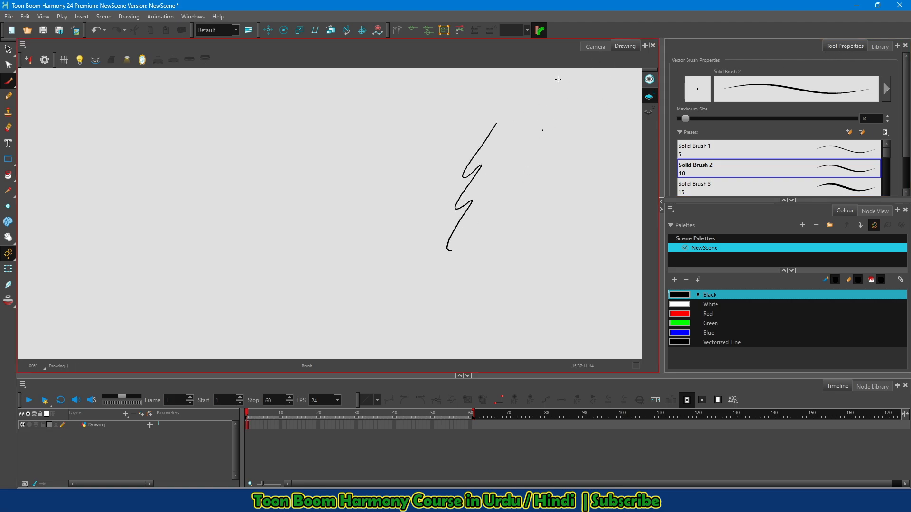
{"action": "left_click", "coordinate": [596, 46]}
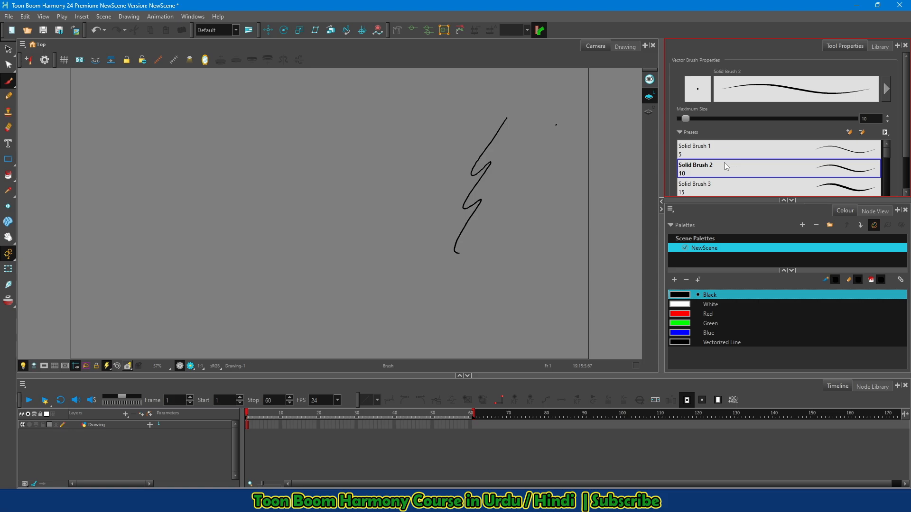
Step: Brush a dot and the handwritten numbers 1 and 2 in the middle of the Camera view, beside the zigzag stroke
{"action": "left_click", "coordinate": [363, 223]}
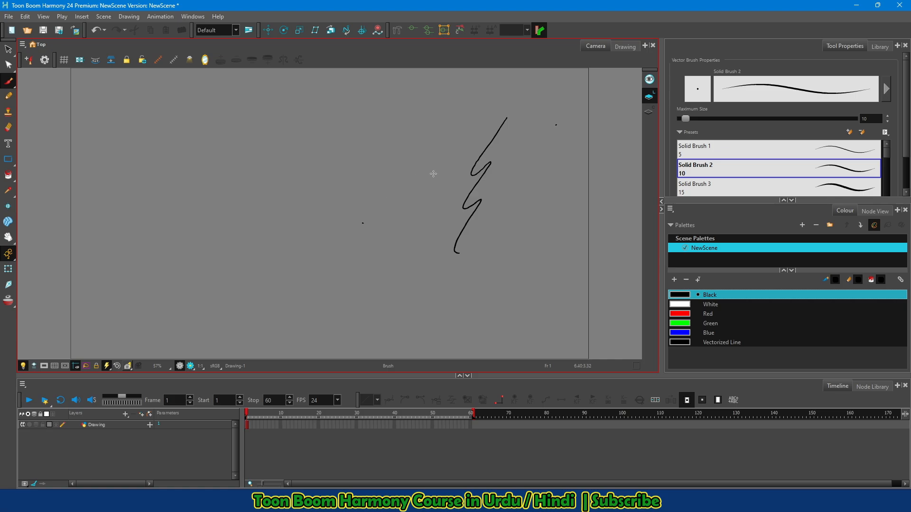
{"action": "scroll", "coordinate": [434, 171], "scroll_direction": "down", "scroll_amount": 4}
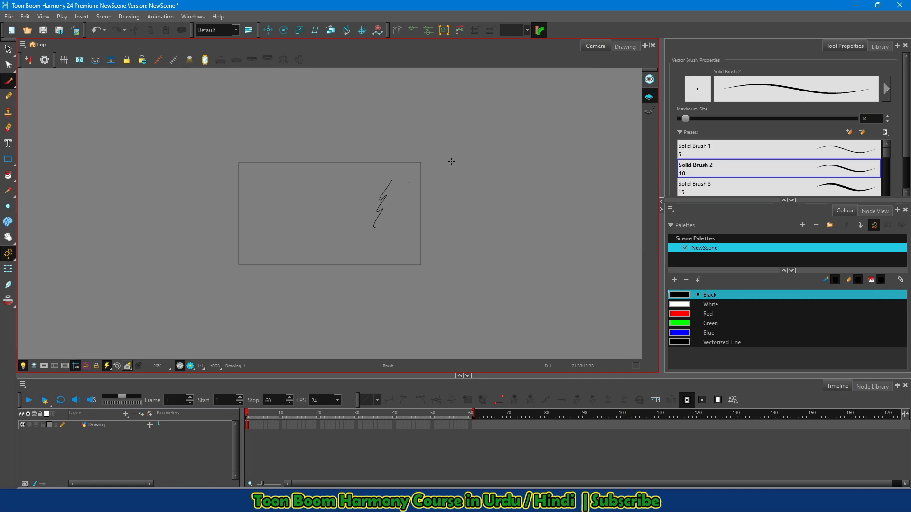
{"action": "scroll", "coordinate": [451, 161], "scroll_direction": "up", "scroll_amount": 4}
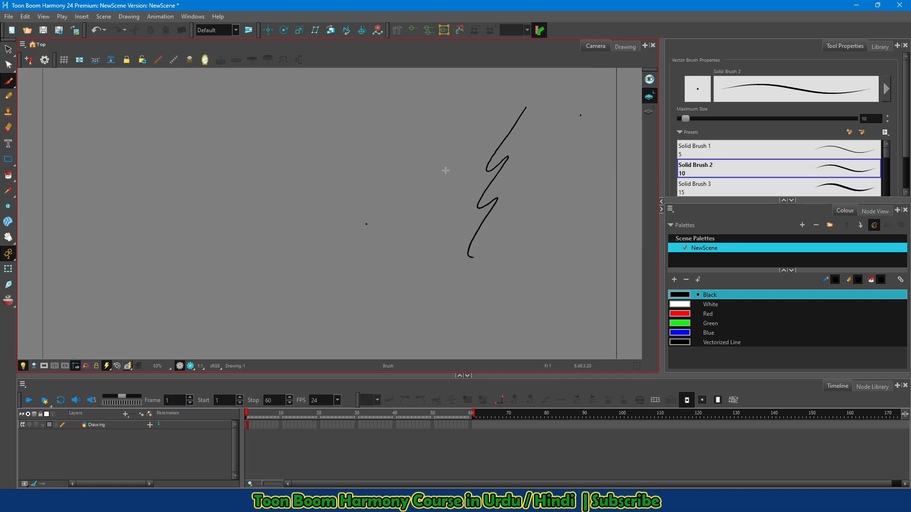
{"action": "left_click_drag", "start_coordinate": [331, 144], "coordinate": [326, 176]}
{"action": "mouse_move", "coordinate": [368, 135]}
{"action": "left_mouse_down"}
{"action": "mouse_move", "coordinate": [400, 151]}
{"action": "mouse_move", "coordinate": [418, 141]}
{"action": "left_mouse_up"}
{"action": "scroll", "coordinate": [511, 164], "scroll_direction": "up", "scroll_amount": 7}
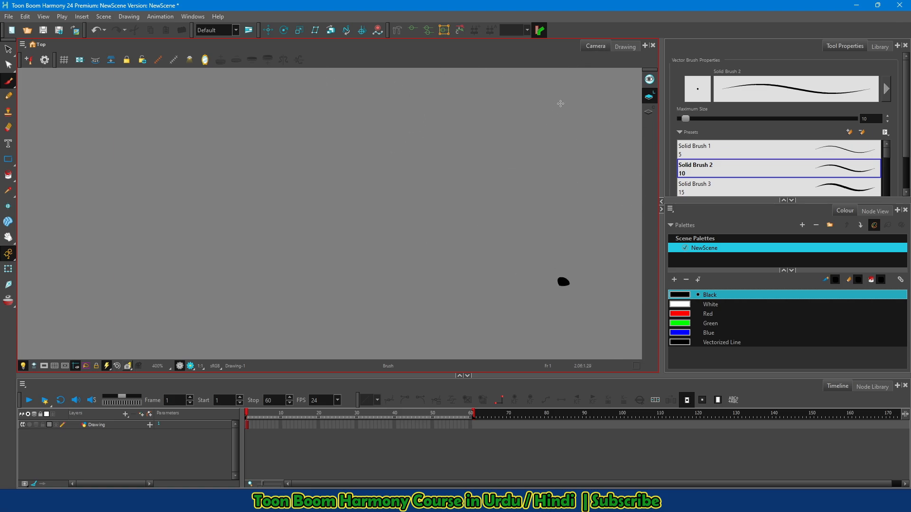
{"action": "scroll", "coordinate": [477, 146], "scroll_direction": "down", "scroll_amount": 7}
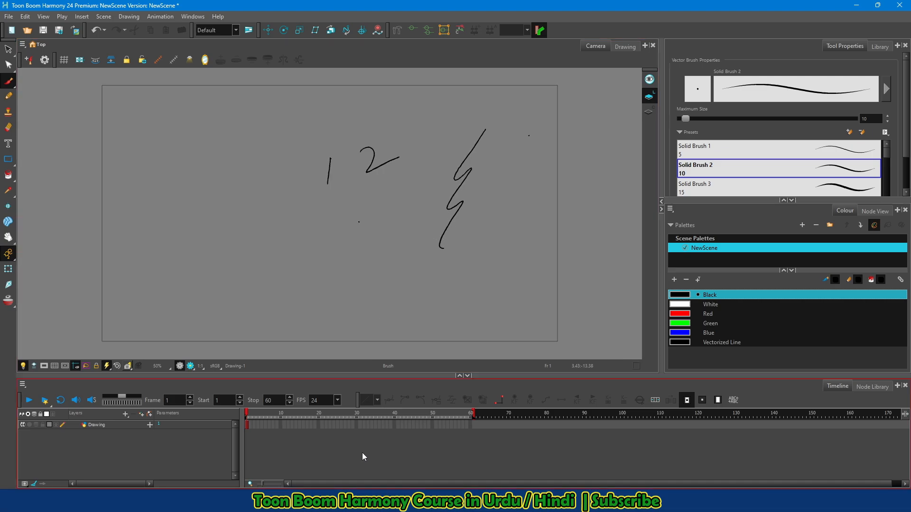
Step: Zoom the timeline ruler out to fit more frames in the Timeline view
{"action": "scroll", "coordinate": [375, 420], "scroll_direction": "down", "scroll_amount": 5}
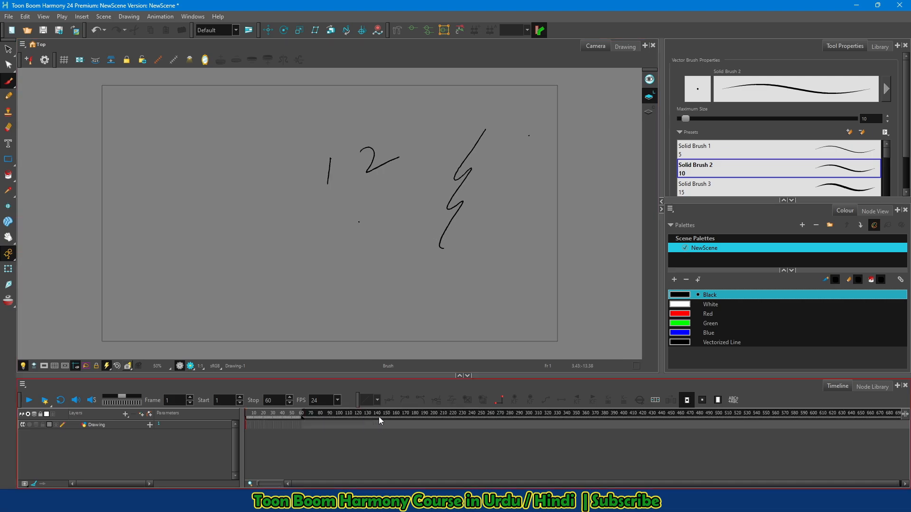
{"action": "scroll", "coordinate": [380, 418], "scroll_direction": "up", "scroll_amount": 6}
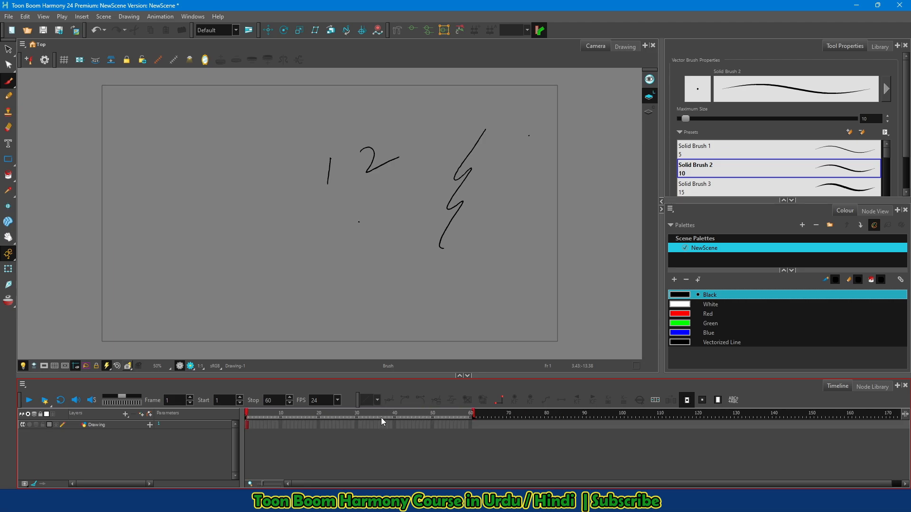
{"action": "scroll", "coordinate": [384, 418], "scroll_direction": "down", "scroll_amount": 4}
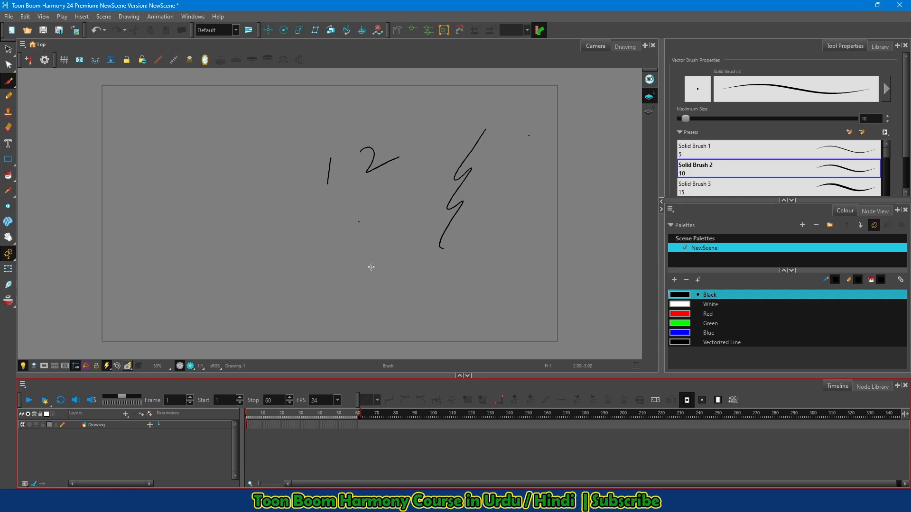
Step: Brush another dot below the number 1 in the Camera view, and show the artwork in the Drawing view
{"action": "left_click", "coordinate": [320, 230]}
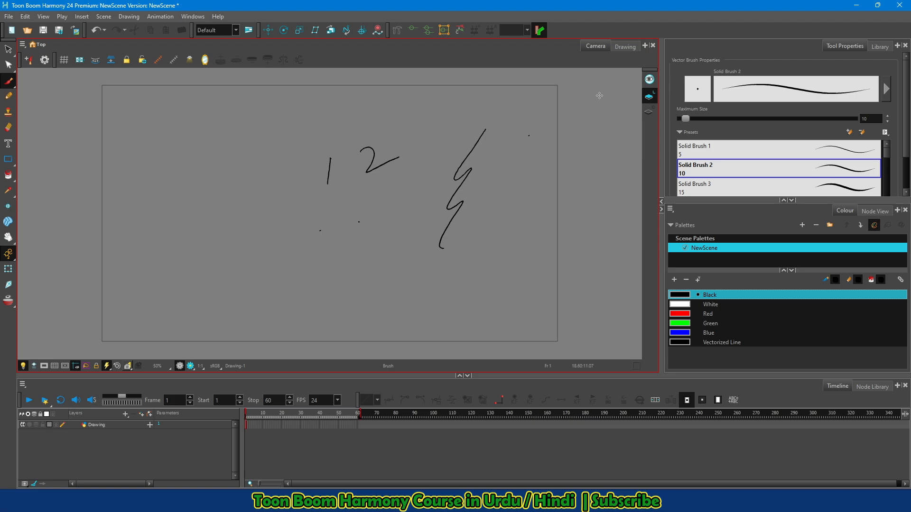
{"action": "left_click", "coordinate": [597, 48]}
{"action": "left_click", "coordinate": [613, 47]}
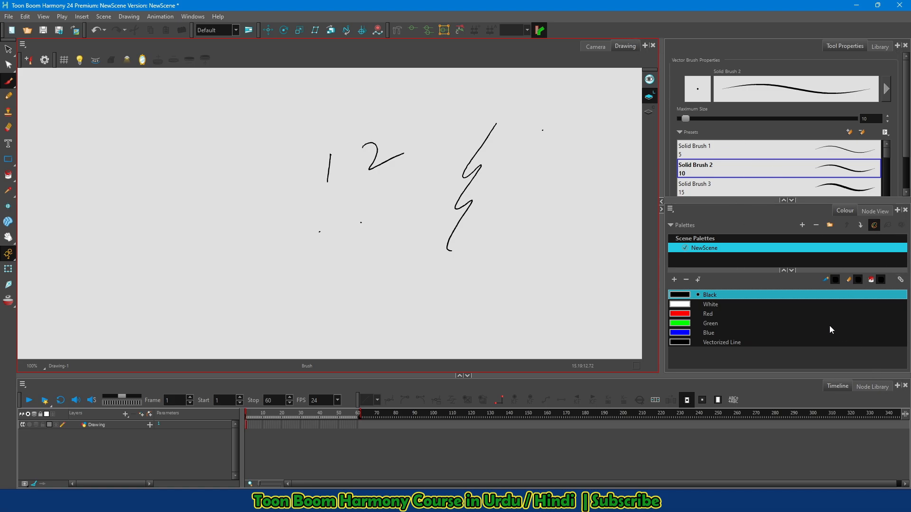
Step: Add a Scene Markers view to the group that holds the Camera and Drawing views
{"action": "left_click", "coordinate": [645, 46]}
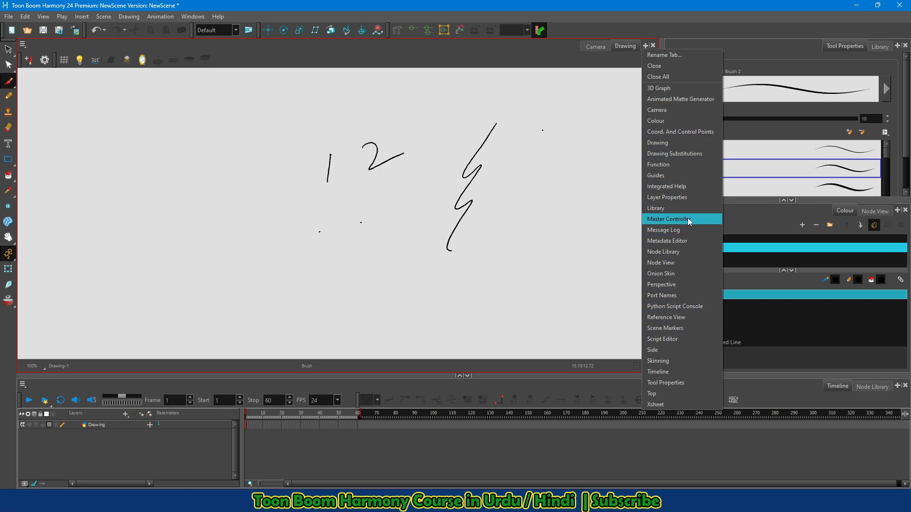
{"action": "left_click", "coordinate": [676, 327]}
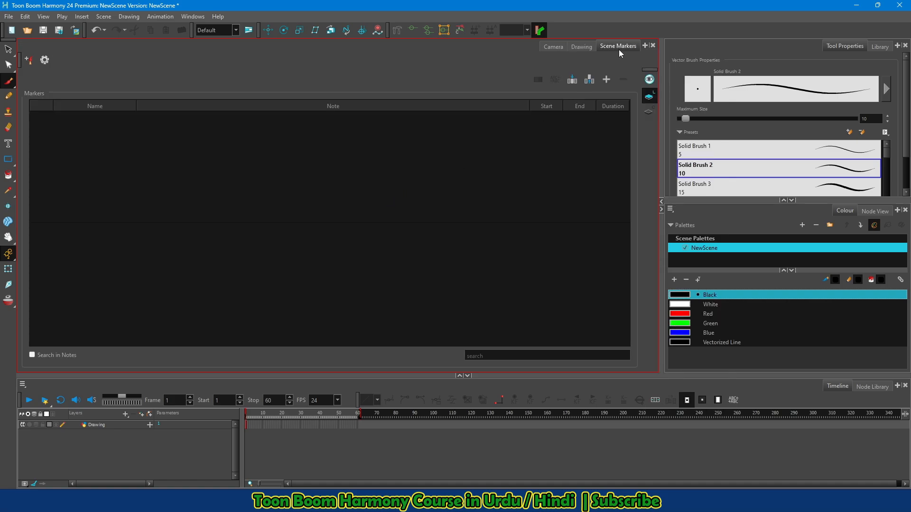
Step: Close the Scene Markers and Drawing views beside the Camera view, and add a Drawing view to that group again
{"action": "left_click", "coordinate": [653, 46]}
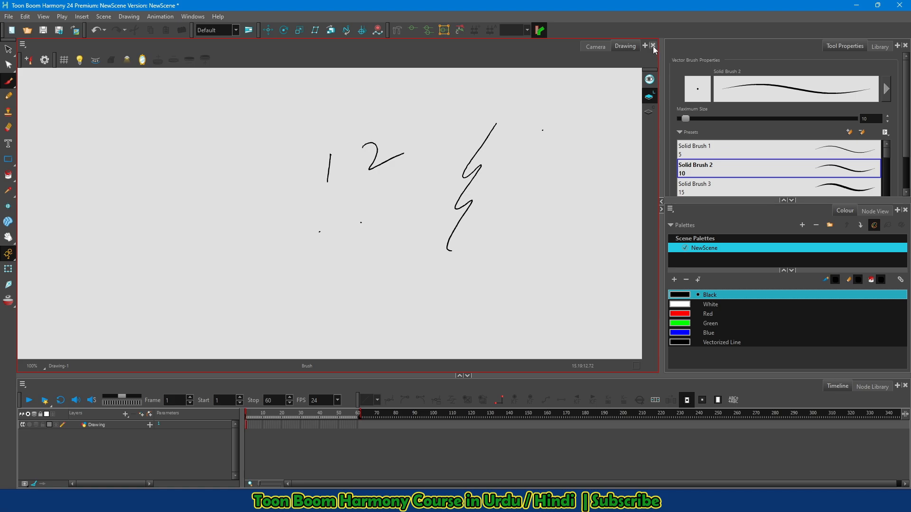
{"action": "left_click", "coordinate": [653, 46]}
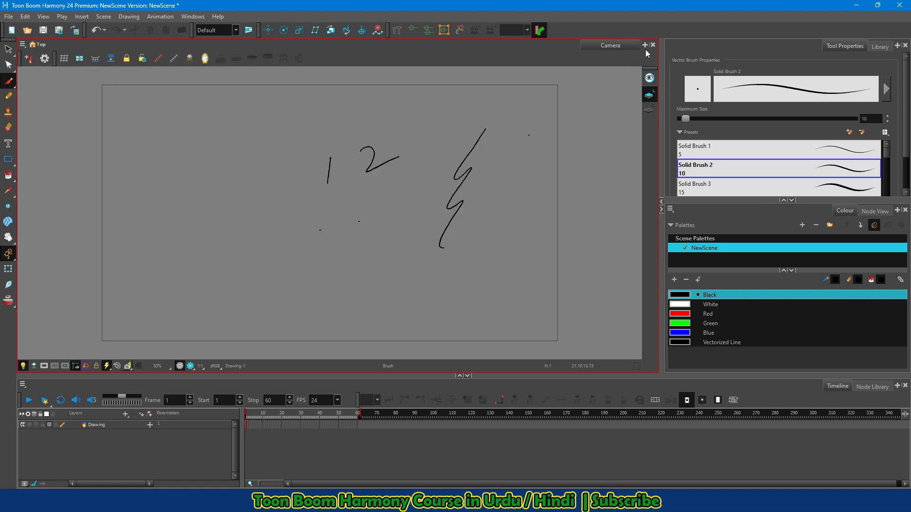
{"action": "left_click", "coordinate": [645, 45]}
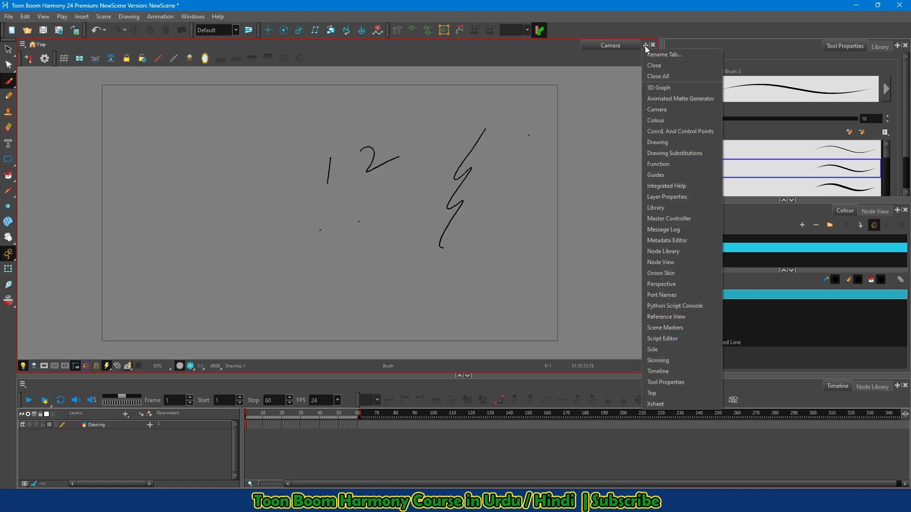
{"action": "left_click", "coordinate": [659, 141]}
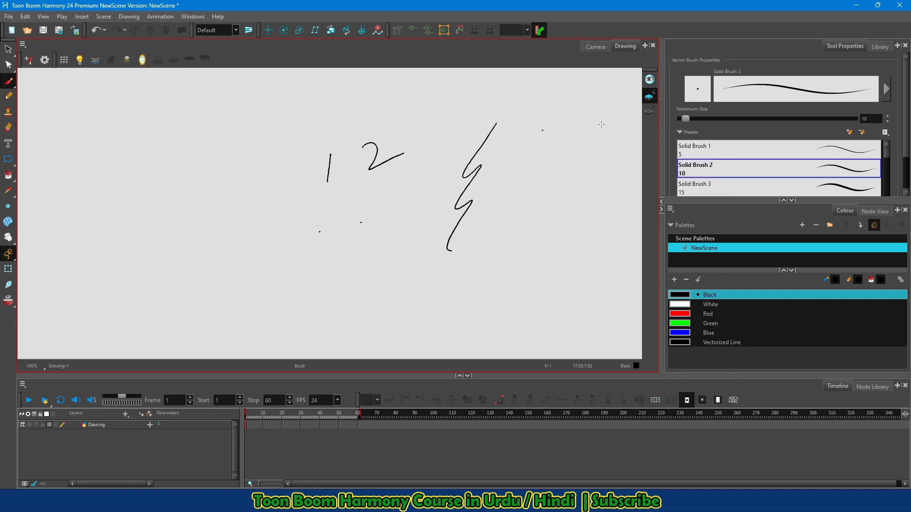
Step: Switch between the Library and Tool Properties views, leaving the Library view shown
{"action": "left_click", "coordinate": [882, 48]}
{"action": "left_click", "coordinate": [852, 45]}
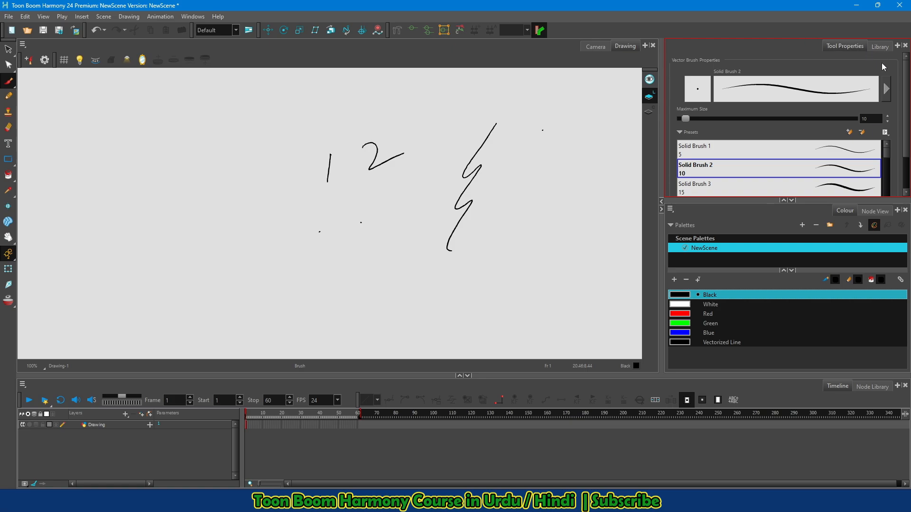
{"action": "left_click", "coordinate": [882, 47]}
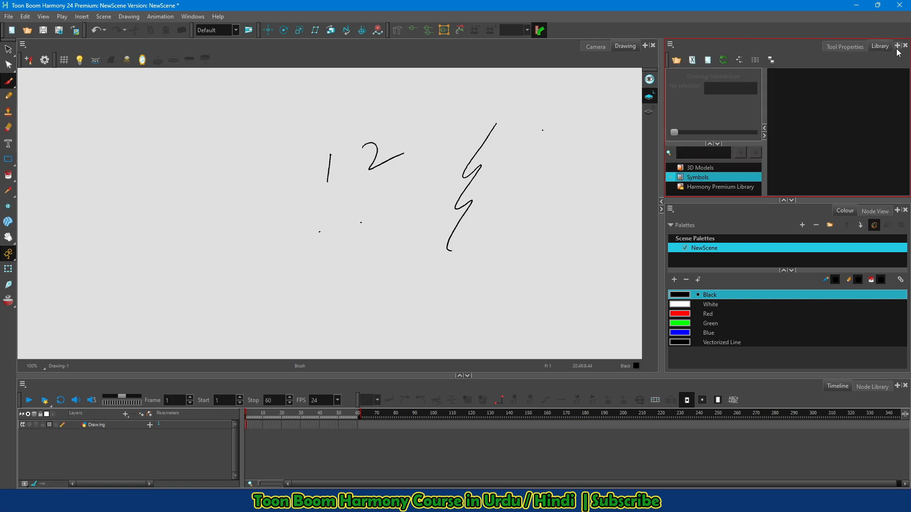
Step: Add a second Library view to the Tool Properties group, compare it with the existing Library view, and close the duplicate
{"action": "left_click", "coordinate": [898, 46]}
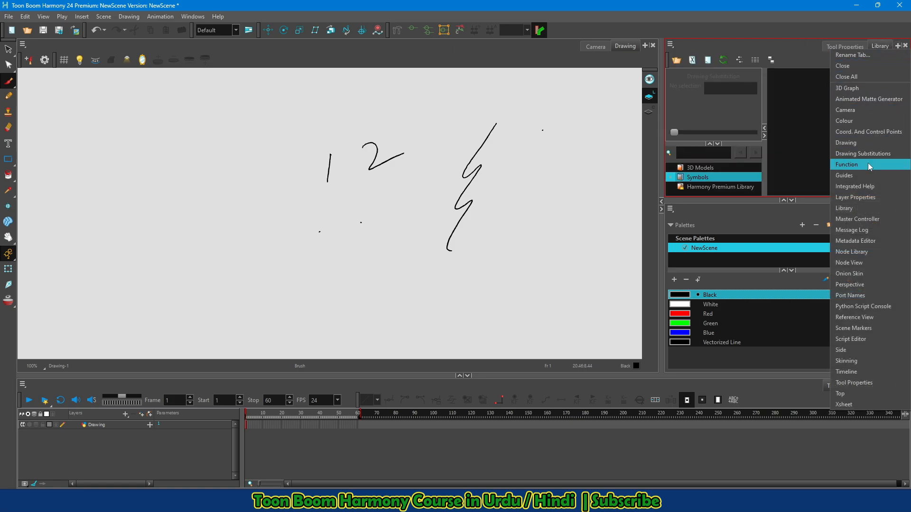
{"action": "left_click", "coordinate": [861, 209]}
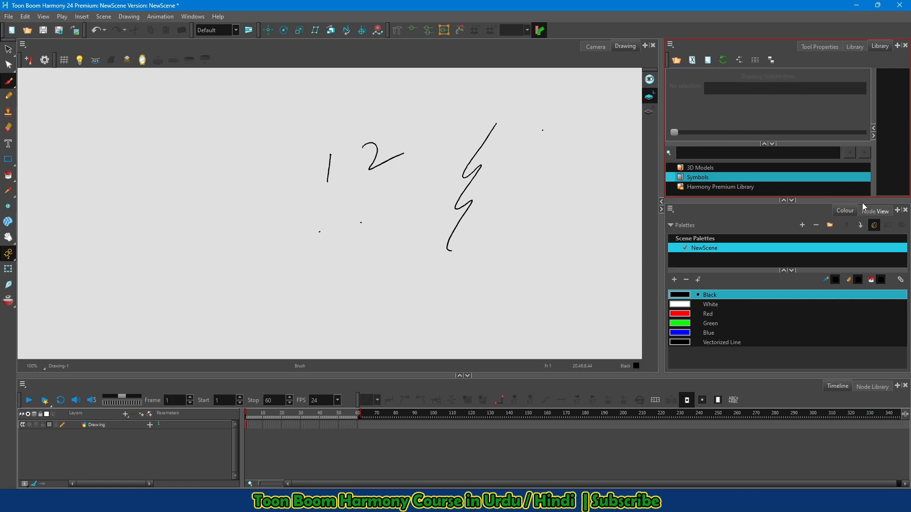
{"action": "left_click", "coordinate": [857, 46]}
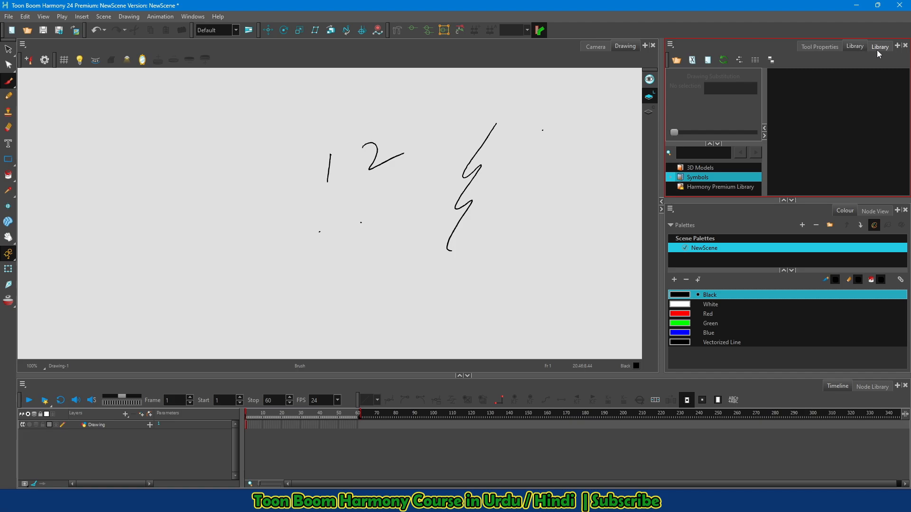
{"action": "left_click", "coordinate": [878, 48]}
{"action": "left_click", "coordinate": [857, 47]}
{"action": "left_click", "coordinate": [879, 48]}
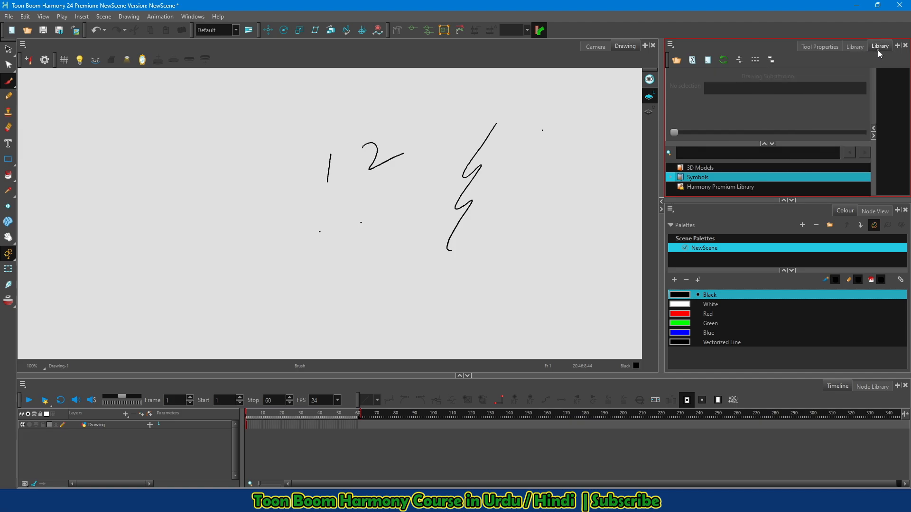
{"action": "left_click", "coordinate": [905, 47]}
Step: Add a Reference View to the group that holds the Timeline and Node Library views, and close it again
{"action": "left_click", "coordinate": [837, 388]}
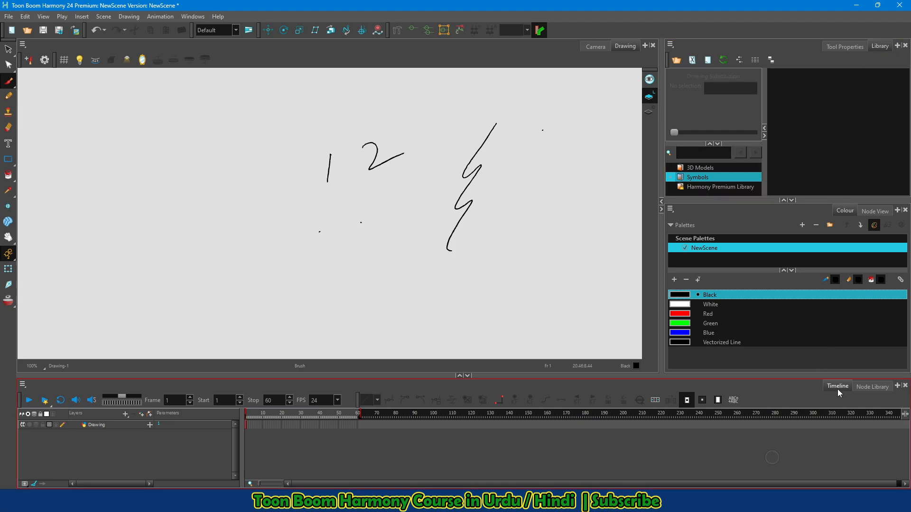
{"action": "left_click", "coordinate": [897, 386]}
{"action": "left_click", "coordinate": [875, 289]}
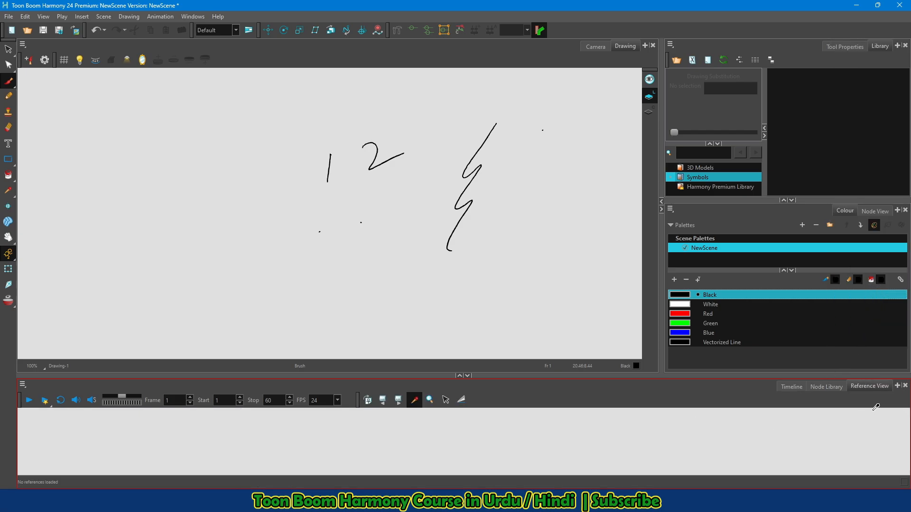
{"action": "left_click", "coordinate": [905, 386]}
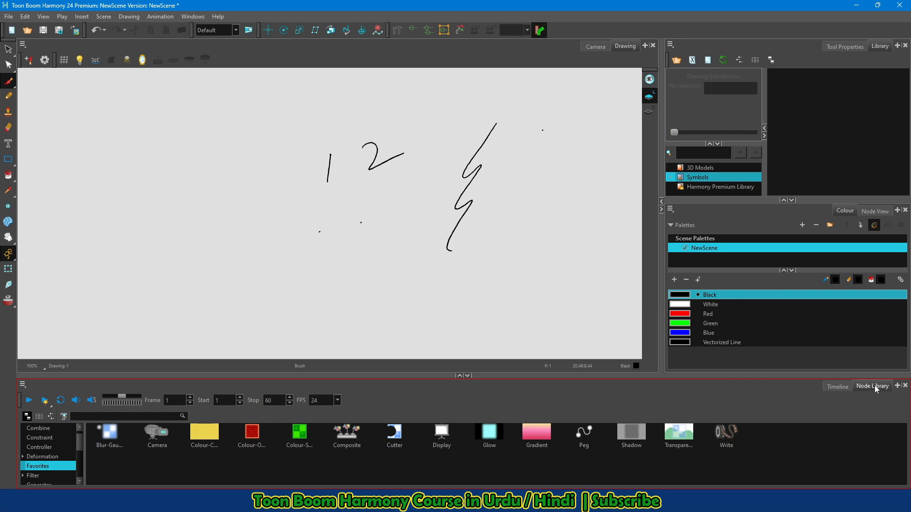
Step: Detach the Node Library view into a floating window, narrow and reposition it, and dock it back beside the Timeline view
{"action": "left_click_drag", "start_coordinate": [816, 378], "coordinate": [349, 226]}
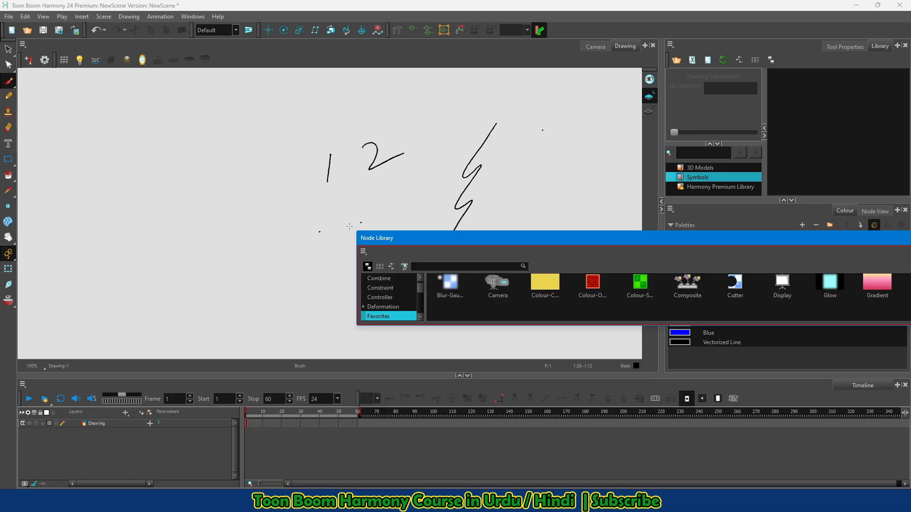
{"action": "left_click_drag", "start_coordinate": [585, 245], "coordinate": [271, 186]}
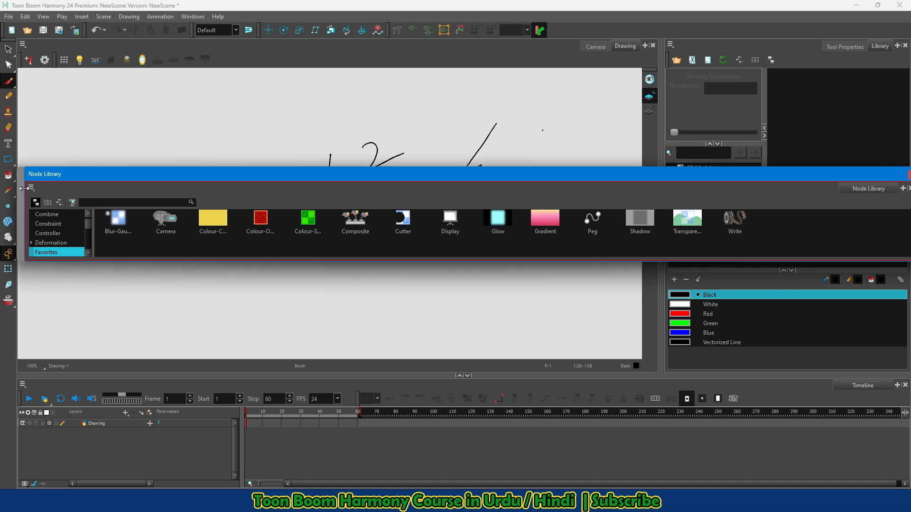
{"action": "left_click_drag", "start_coordinate": [25, 190], "coordinate": [340, 169]}
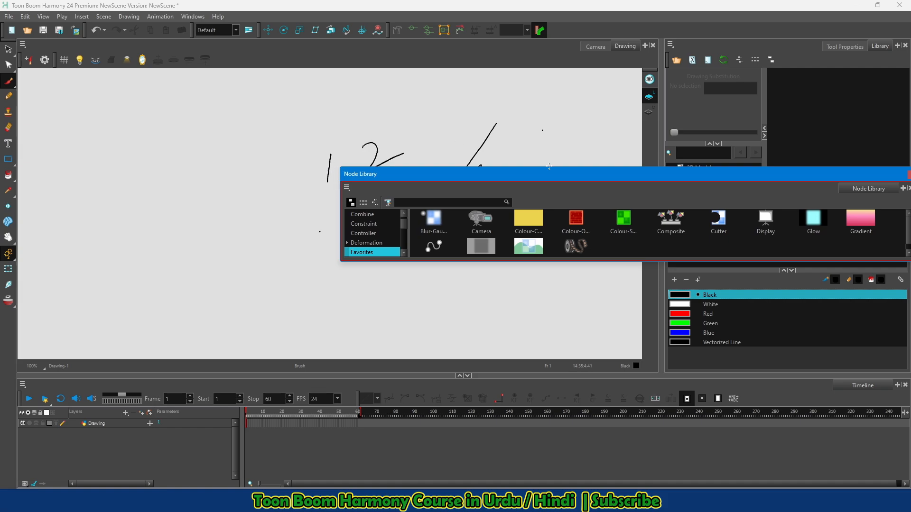
{"action": "left_click_drag", "start_coordinate": [533, 181], "coordinate": [309, 223]}
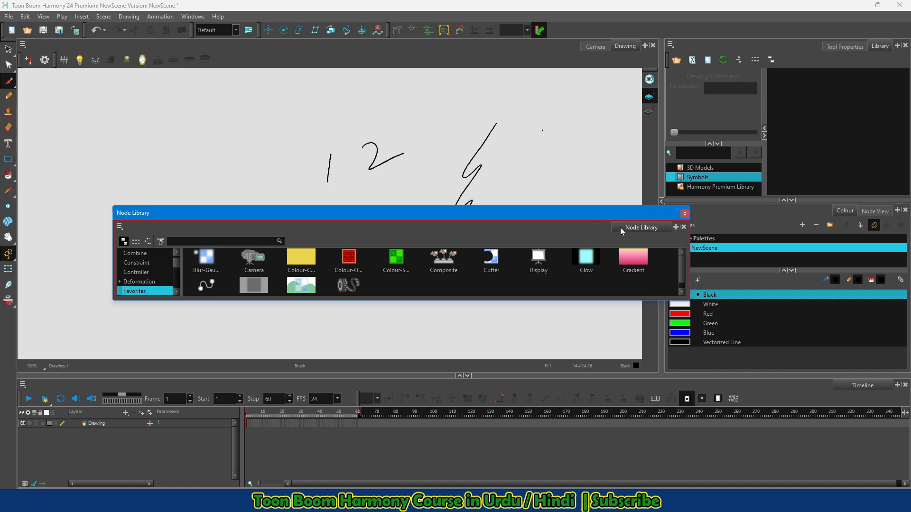
{"action": "left_click_drag", "start_coordinate": [622, 230], "coordinate": [886, 387]}
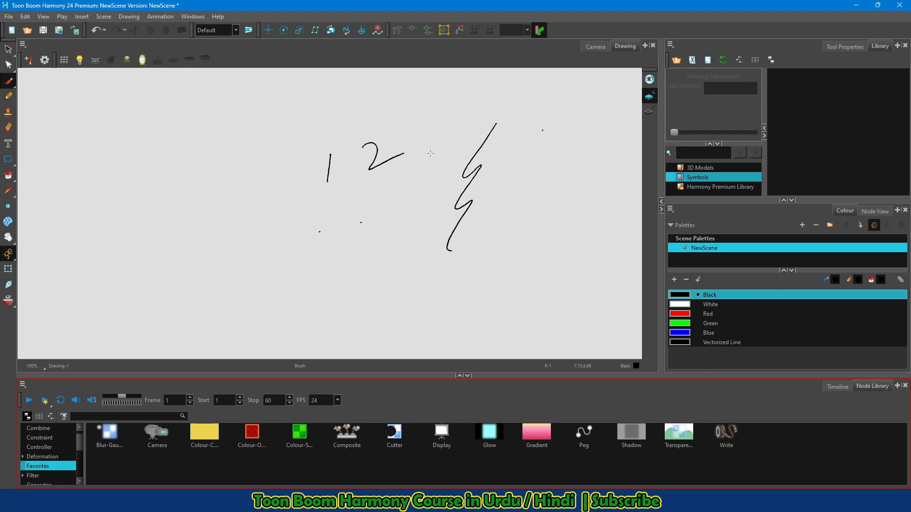
Step: Open an additional Camera view as a floating window, shrink it, and show the docked Camera view in the main group
{"action": "left_click", "coordinate": [192, 16]}
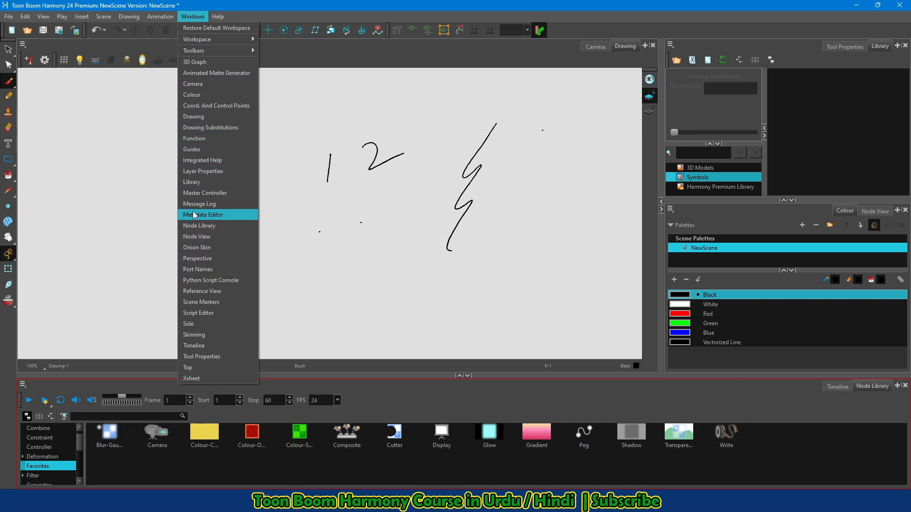
{"action": "left_click", "coordinate": [200, 85]}
{"action": "left_click_drag", "start_coordinate": [148, 157], "coordinate": [242, 117]}
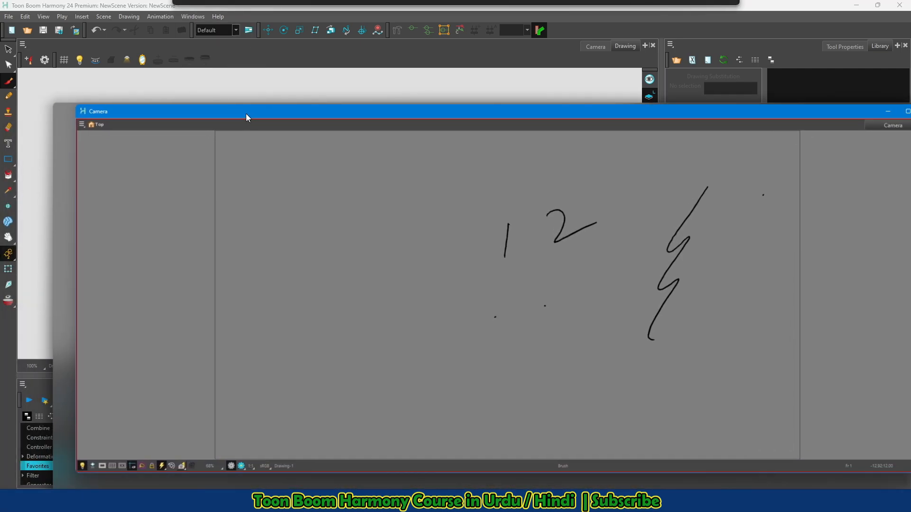
{"action": "left_click_drag", "start_coordinate": [53, 103], "coordinate": [506, 246]}
{"action": "left_click_drag", "start_coordinate": [593, 252], "coordinate": [453, 142]}
{"action": "left_click_drag", "start_coordinate": [577, 42], "coordinate": [580, 44]}
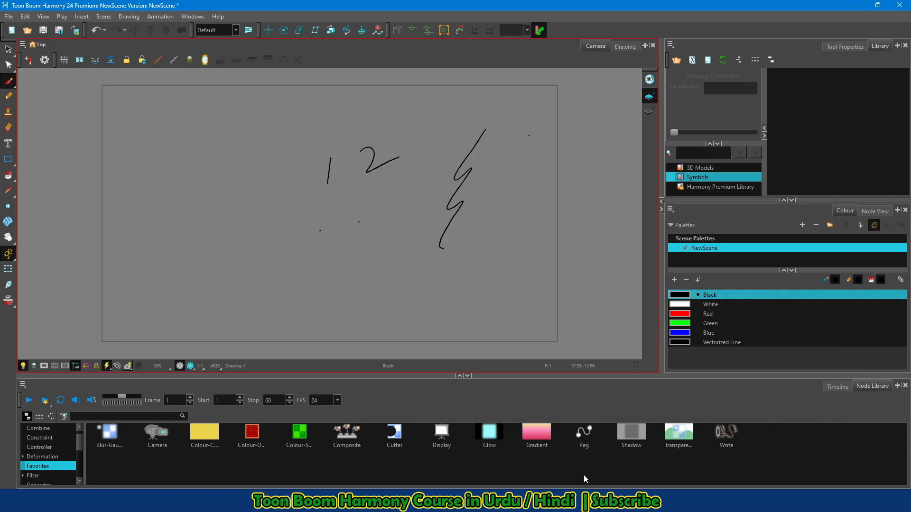
Step: Bring the floating Camera window back to the front and reposition it over the docked Camera view
{"action": "mouse_move", "coordinate": [616, 472]}
{"action": "left_click", "coordinate": [628, 457]}
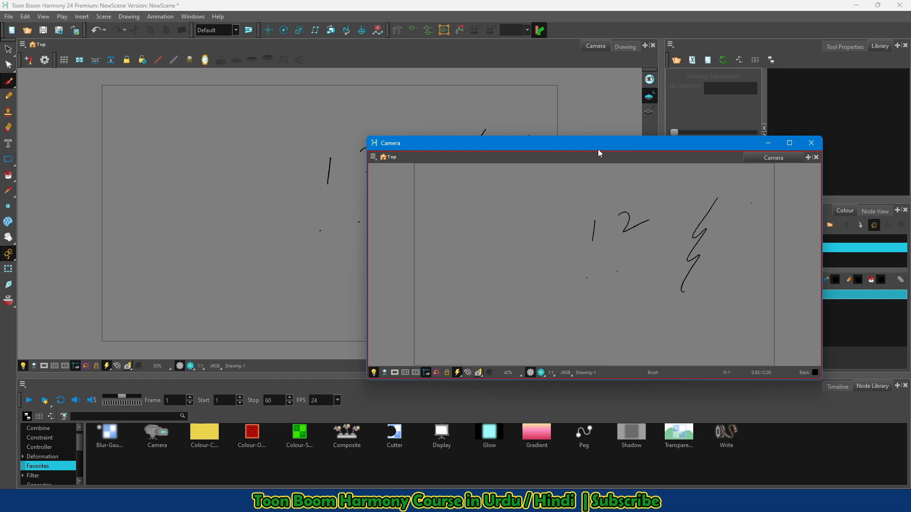
{"action": "left_click_drag", "start_coordinate": [599, 151], "coordinate": [624, 159]}
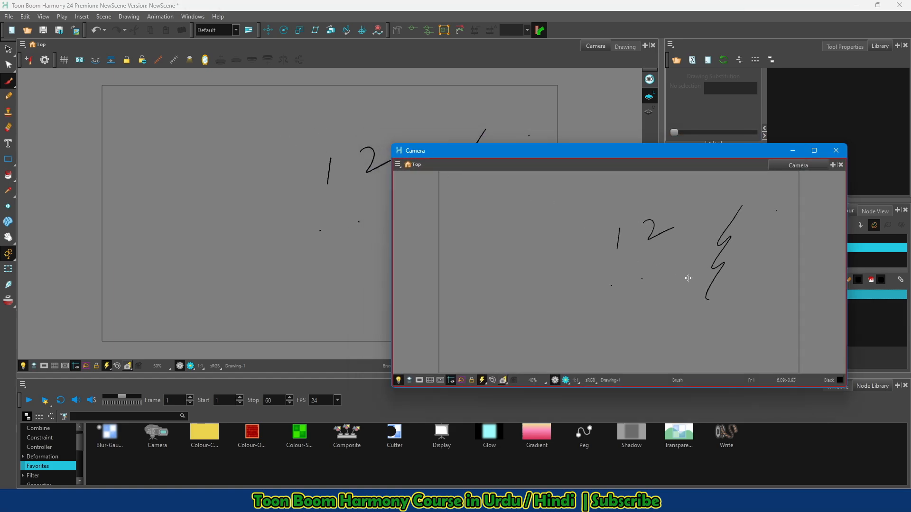
{"action": "left_click", "coordinate": [642, 278]}
{"action": "left_click_drag", "start_coordinate": [529, 157], "coordinate": [498, 179]}
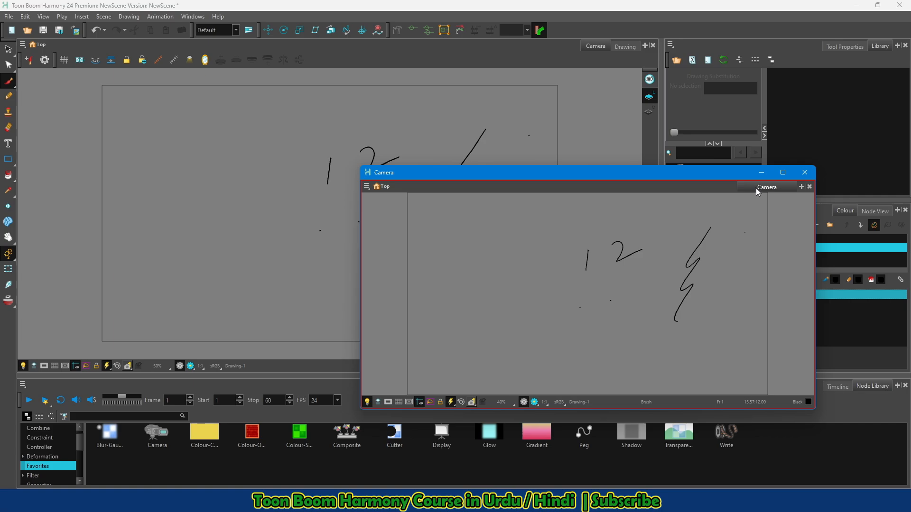
Step: Try to dock the floating Camera view above the Node Library group, and close the floating window
{"action": "mouse_move", "coordinate": [756, 188]}
{"action": "left_mouse_down"}
{"action": "mouse_move", "coordinate": [828, 206]}
{"action": "mouse_move", "coordinate": [830, 145]}
{"action": "mouse_move", "coordinate": [774, 46]}
{"action": "mouse_move", "coordinate": [563, 61]}
{"action": "mouse_move", "coordinate": [425, 55]}
{"action": "mouse_move", "coordinate": [291, 109]}
{"action": "mouse_move", "coordinate": [10, 181]}
{"action": "mouse_move", "coordinate": [22, 179]}
{"action": "mouse_move", "coordinate": [113, 341]}
{"action": "mouse_move", "coordinate": [111, 389]}
{"action": "left_mouse_up"}
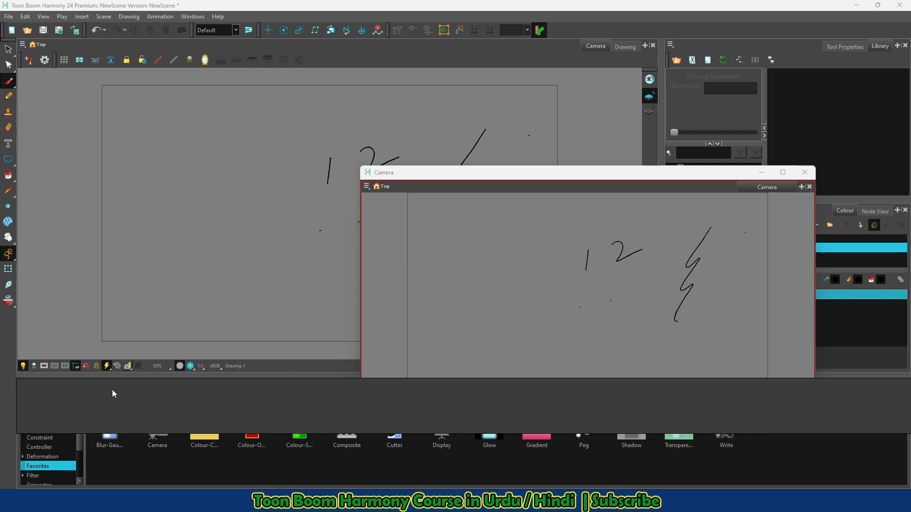
{"action": "left_click_drag", "start_coordinate": [112, 389], "coordinate": [203, 258]}
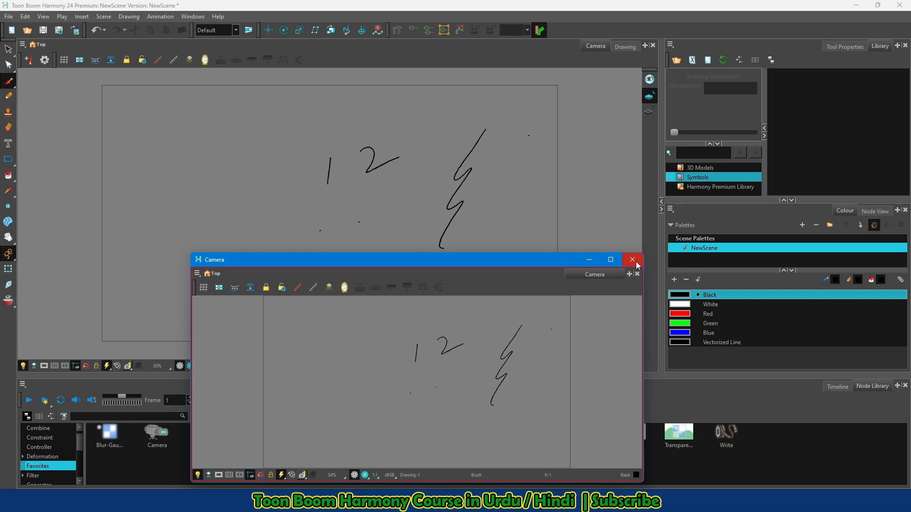
{"action": "left_click", "coordinate": [633, 260]}
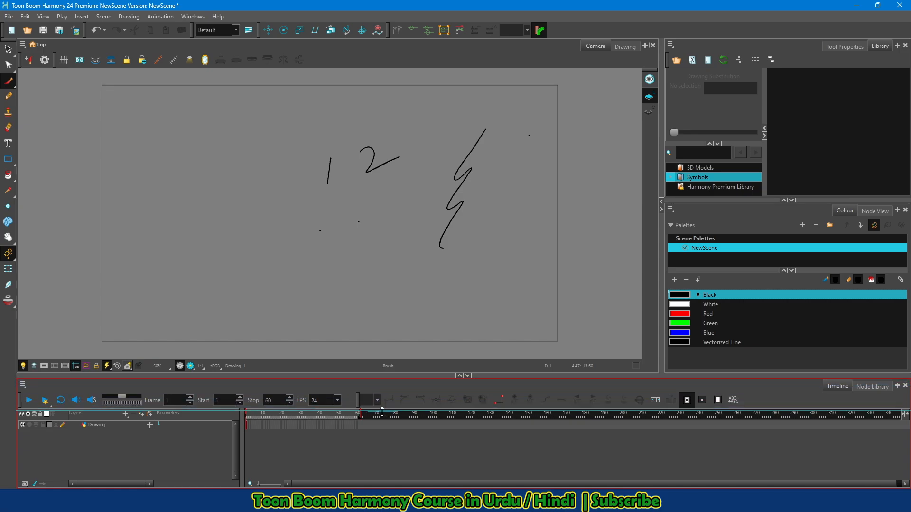
Step: Make the Timeline view taller by raising the border it shares with the Camera view
{"action": "left_click_drag", "start_coordinate": [382, 411], "coordinate": [383, 300]}
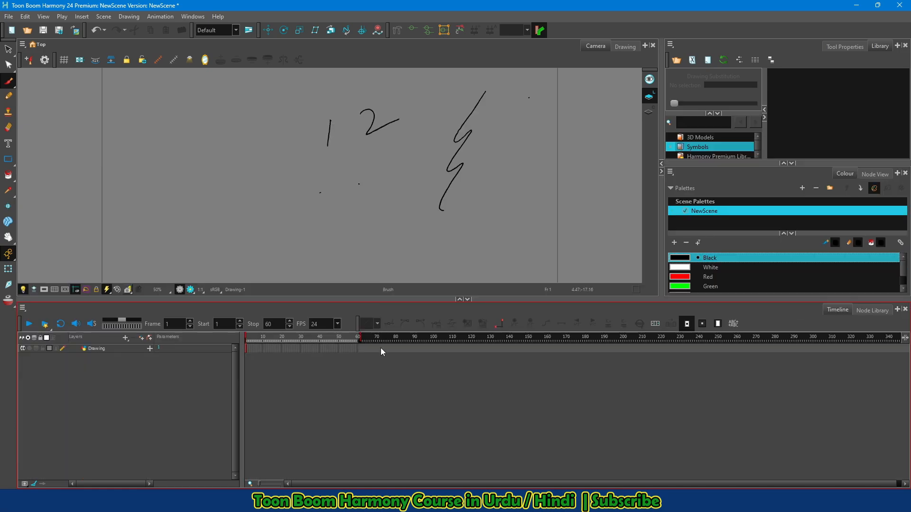
Step: Collapse the Timeline area and restore it, and expand it over the views above and restore the layout
{"action": "left_click", "coordinate": [467, 299]}
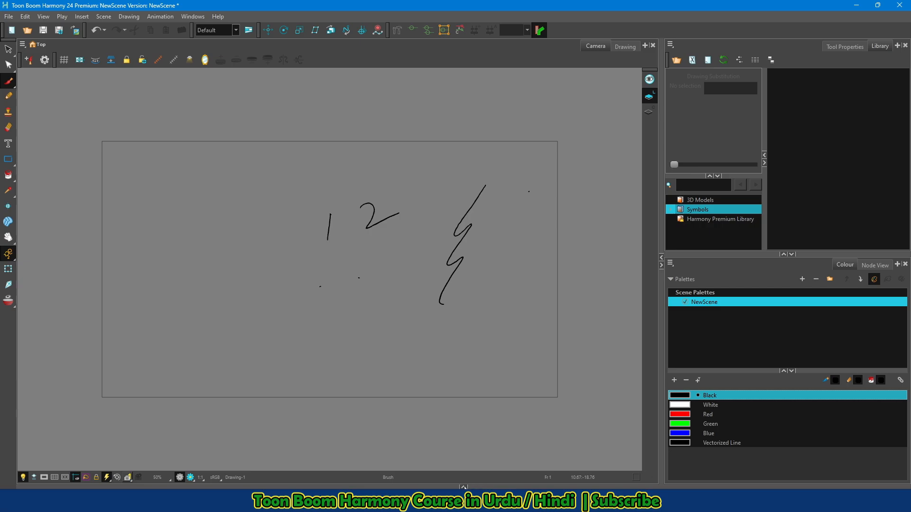
{"action": "left_click", "coordinate": [464, 486]}
{"action": "left_click", "coordinate": [464, 486]}
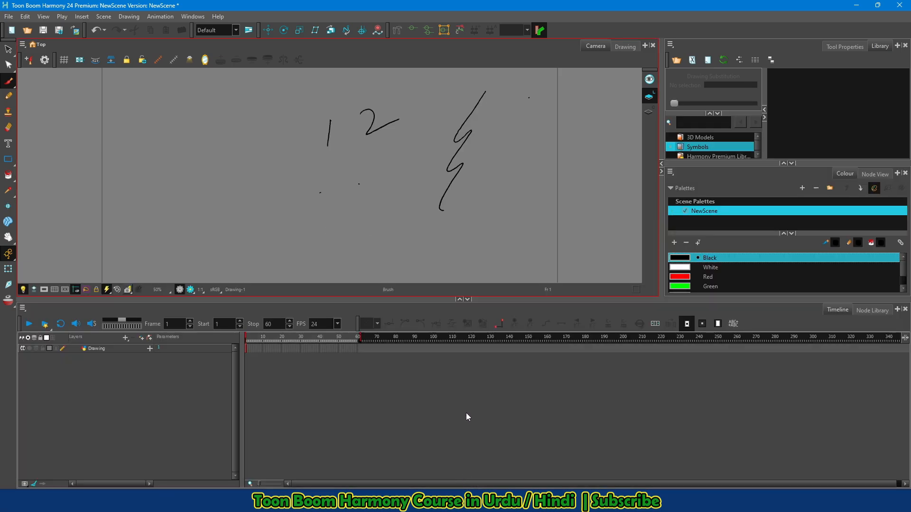
{"action": "left_click", "coordinate": [460, 299]}
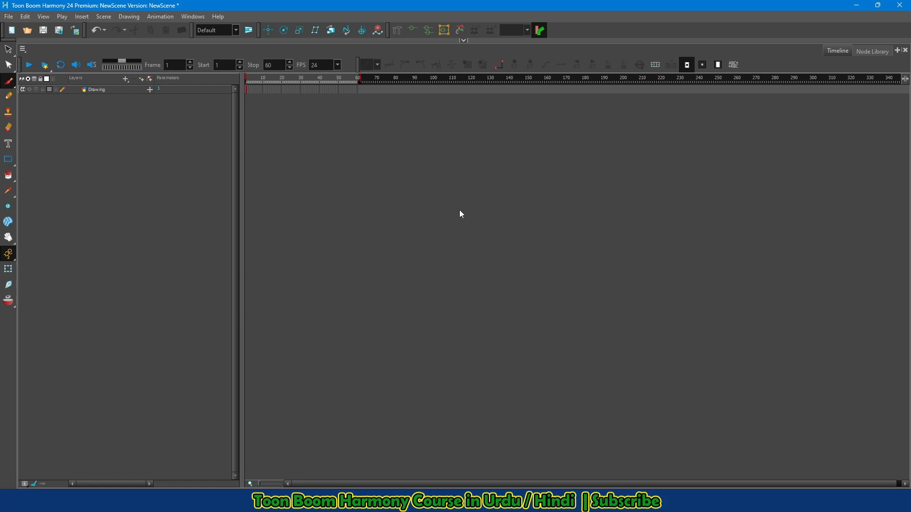
{"action": "left_click", "coordinate": [463, 40]}
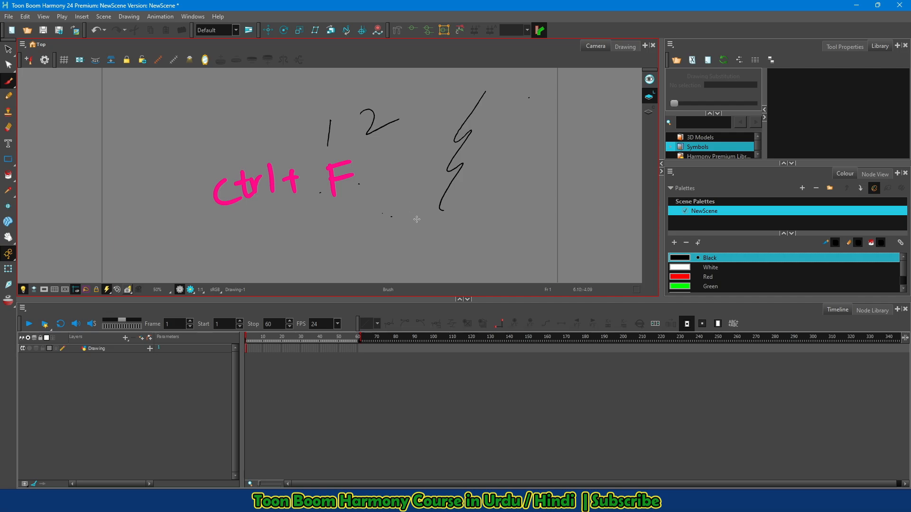
Step: Brush a check mark beside the number 1 in the Camera view, and toggle the view to full screen and back
{"action": "left_click_drag", "start_coordinate": [256, 147], "coordinate": [309, 123]}
{"action": "key", "text": "alt+s"}
{"action": "key", "text": "ctrl+f"}
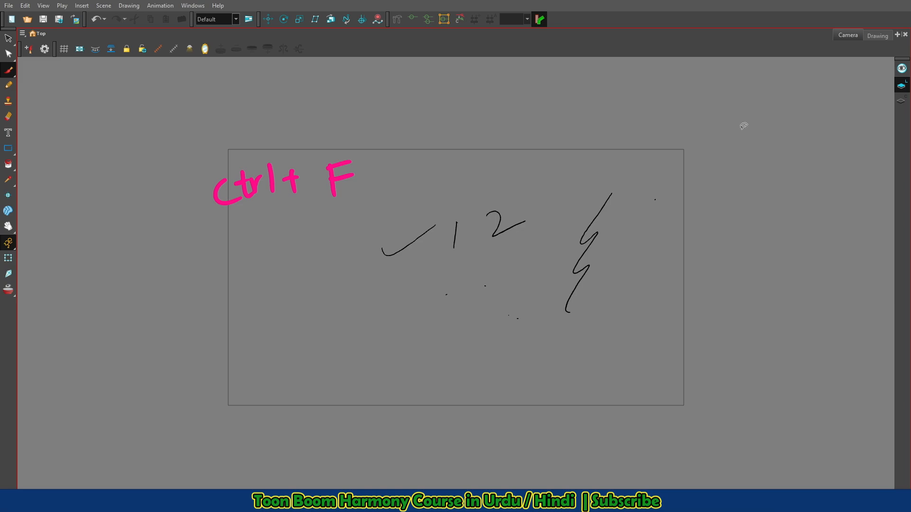
{"action": "key", "text": "ctrl+f"}
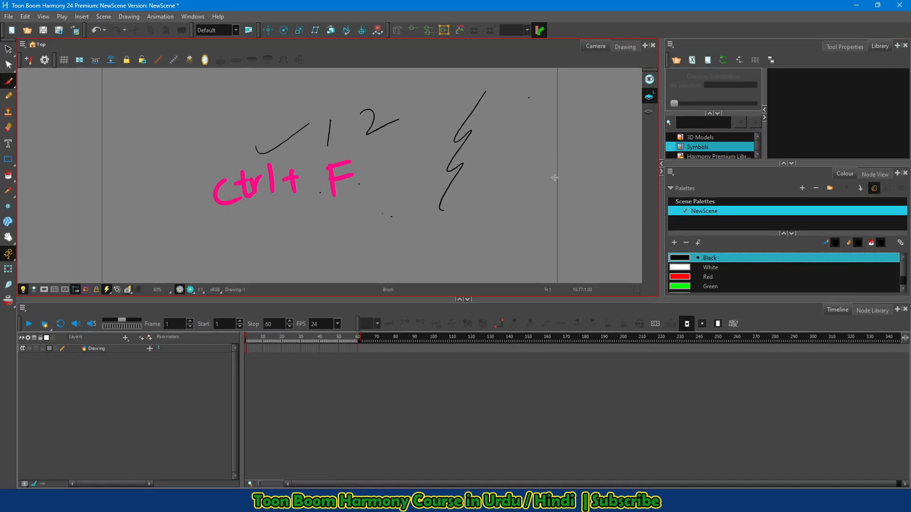
{"action": "left_click", "coordinate": [602, 404]}
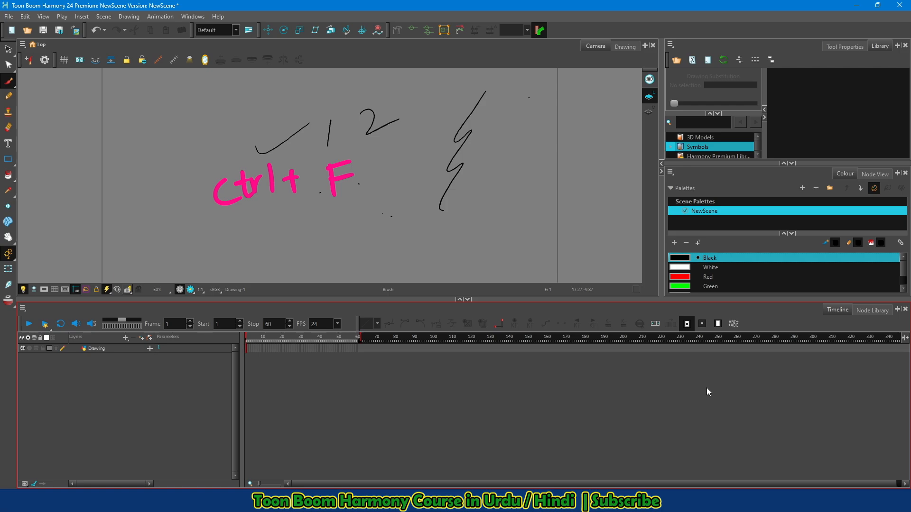
Step: Toggle the Timeline view to full screen and back to the normal layout
{"action": "key", "text": "ctrl+f"}
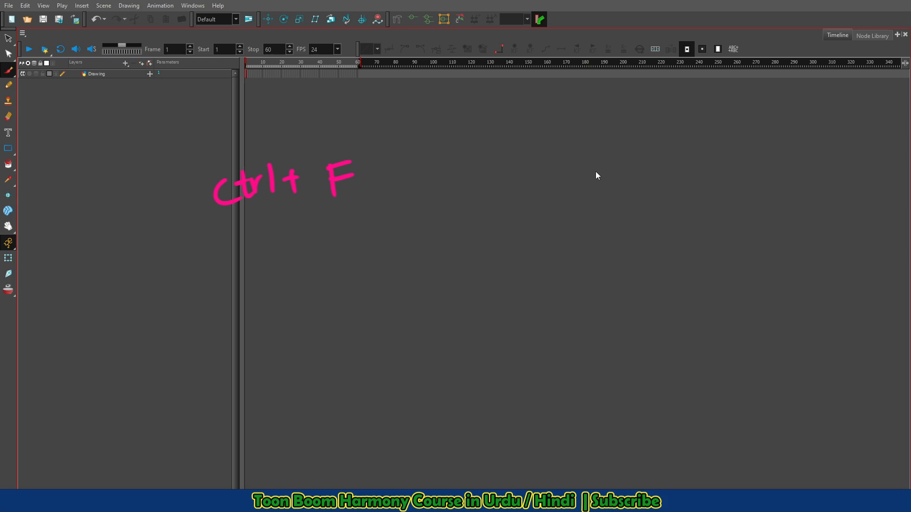
{"action": "key", "text": "ctrl+f"}
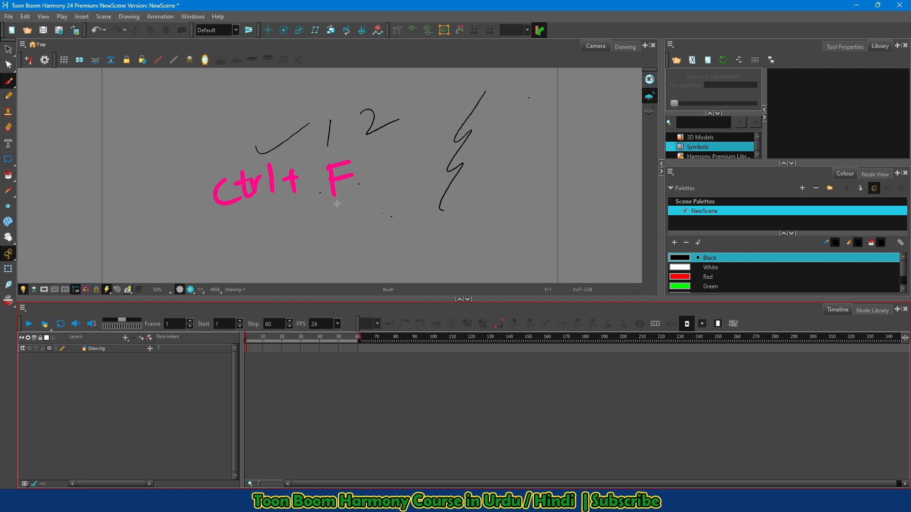
{"action": "key", "text": "Escape"}
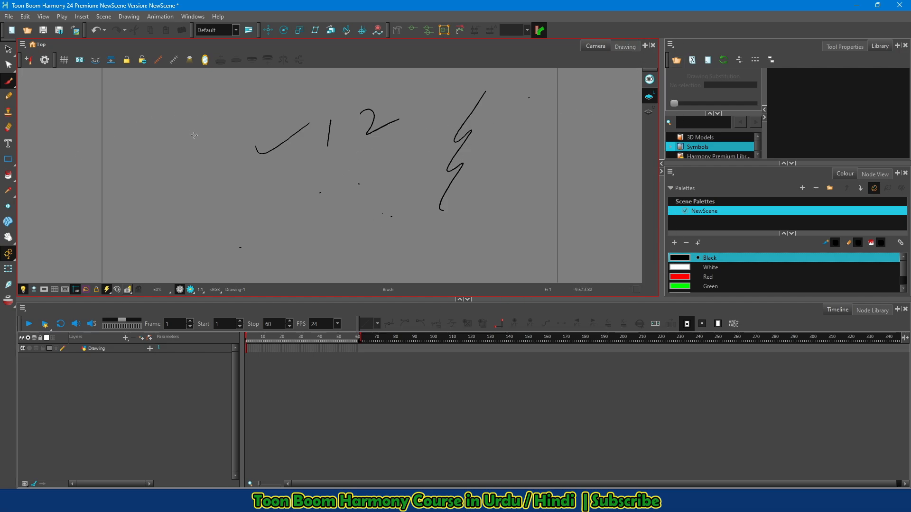
Step: Open the General preferences and inspect the Current View Border colour setting, leaving the colour unchanged
{"action": "left_click", "coordinate": [26, 17]}
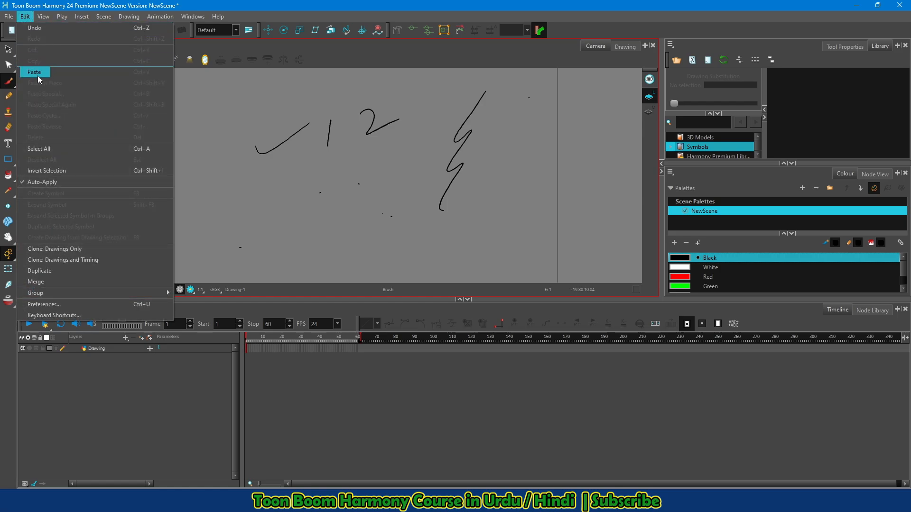
{"action": "left_click", "coordinate": [104, 303]}
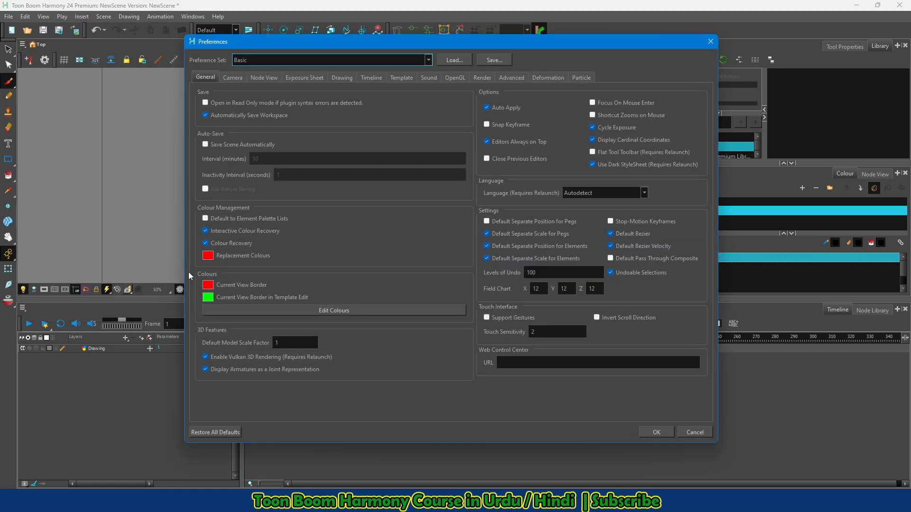
{"action": "mouse_move", "coordinate": [192, 196]}
{"action": "left_mouse_down"}
{"action": "mouse_move", "coordinate": [432, 196]}
{"action": "mouse_move", "coordinate": [469, 220]}
{"action": "mouse_move", "coordinate": [479, 311]}
{"action": "mouse_move", "coordinate": [419, 326]}
{"action": "mouse_move", "coordinate": [274, 326]}
{"action": "mouse_move", "coordinate": [188, 308]}
{"action": "mouse_move", "coordinate": [194, 199]}
{"action": "left_mouse_up"}
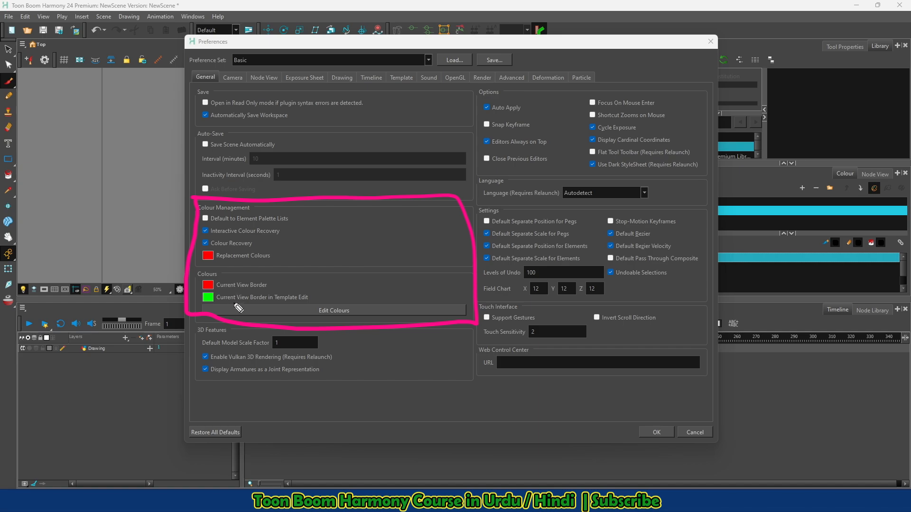
{"action": "key", "text": "e"}
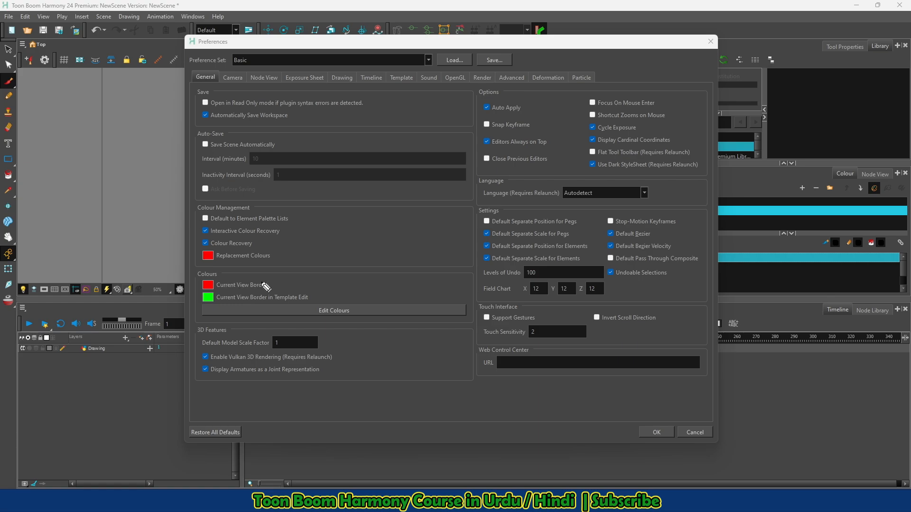
{"action": "left_click_drag", "start_coordinate": [261, 278], "coordinate": [295, 265]}
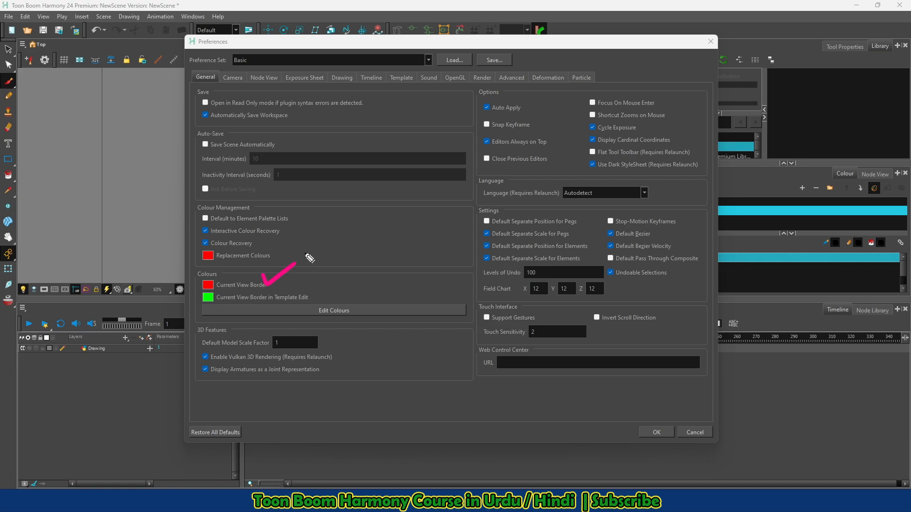
{"action": "left_click", "coordinate": [206, 287]}
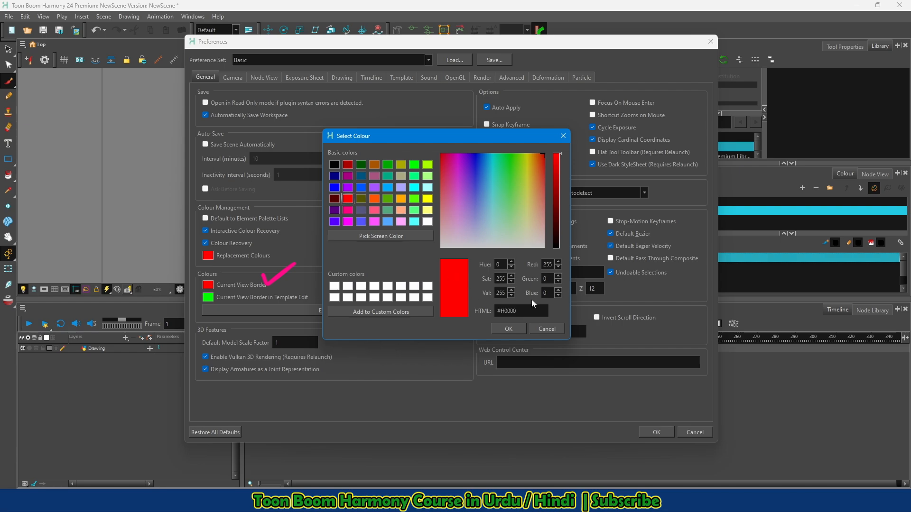
{"action": "left_click", "coordinate": [548, 331]}
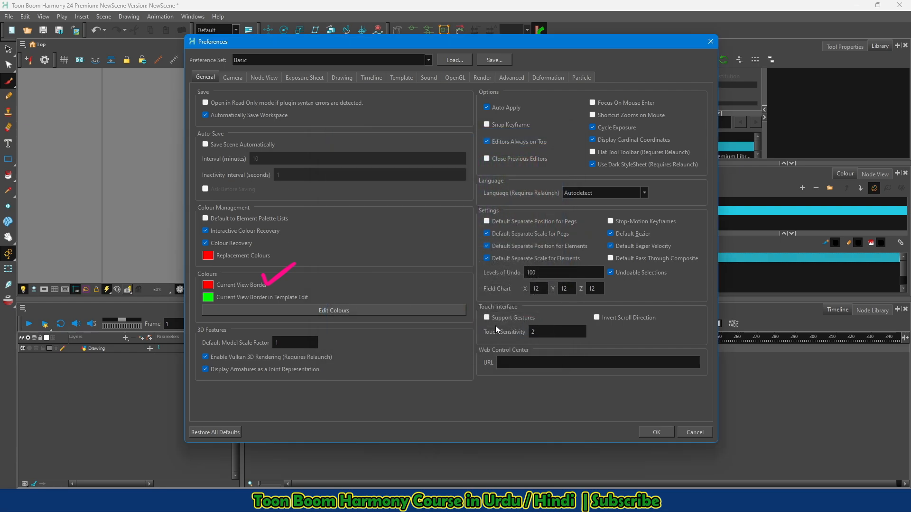
Step: Review the Camera, Node View, Xsheet and Timeline, Drawing, Deformation and Particle interface colours, and leave the preferences without changes
{"action": "left_click", "coordinate": [325, 311]}
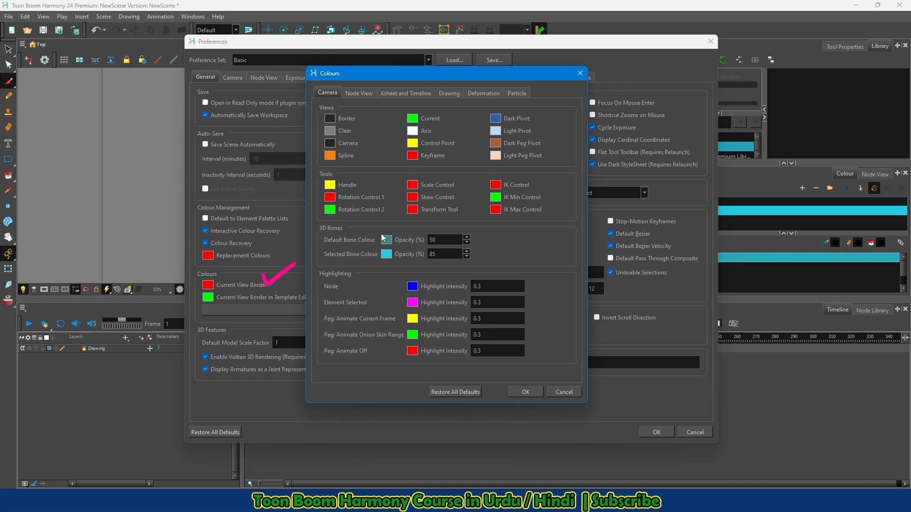
{"action": "left_click", "coordinate": [358, 94]}
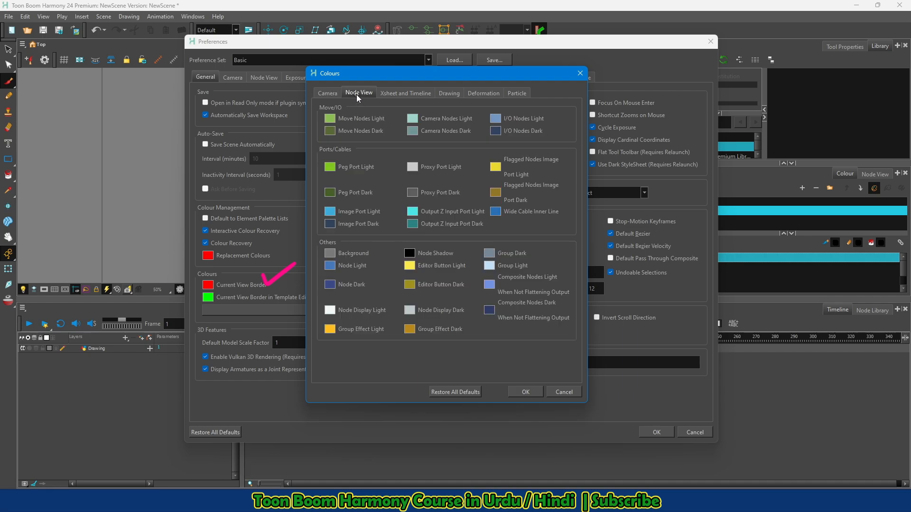
{"action": "left_click", "coordinate": [411, 95]}
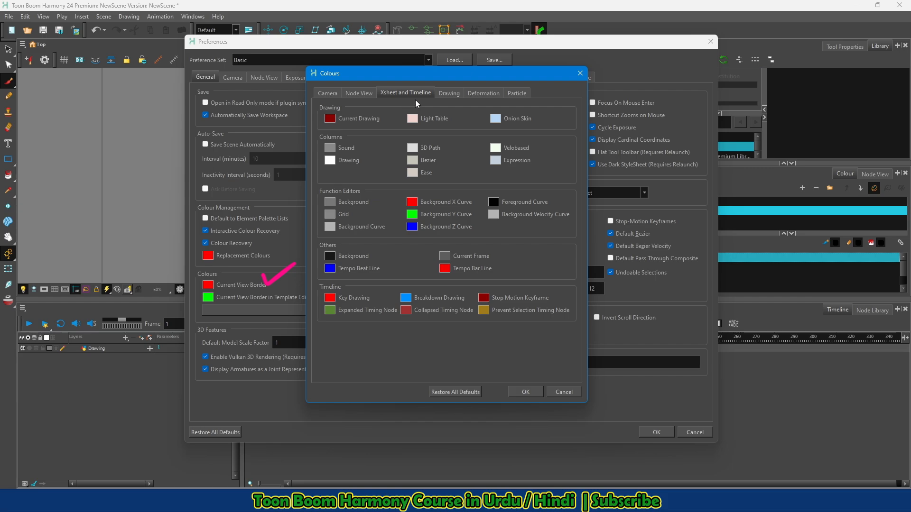
{"action": "left_click", "coordinate": [452, 95]}
{"action": "left_click", "coordinate": [484, 95]}
{"action": "left_click", "coordinate": [510, 92]}
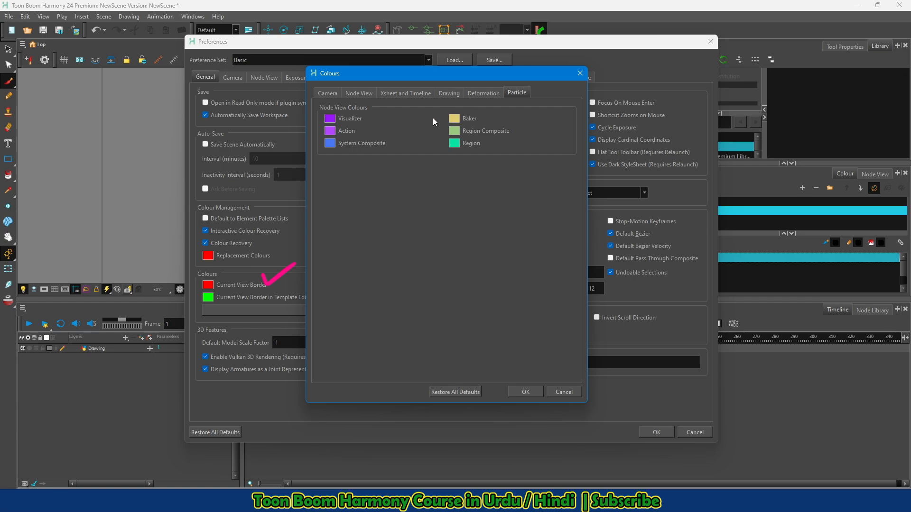
{"action": "left_click", "coordinate": [328, 94]}
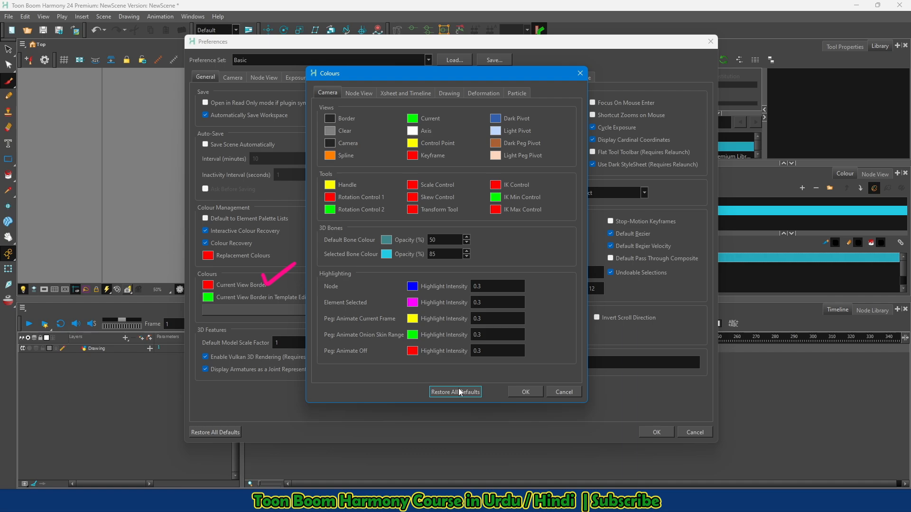
{"action": "left_click", "coordinate": [573, 396]}
{"action": "mouse_move", "coordinate": [237, 411]}
{"action": "left_mouse_down"}
{"action": "mouse_move", "coordinate": [182, 422]}
{"action": "mouse_move", "coordinate": [186, 456]}
{"action": "mouse_move", "coordinate": [238, 461]}
{"action": "mouse_move", "coordinate": [246, 433]}
{"action": "mouse_move", "coordinate": [210, 416]}
{"action": "left_mouse_up"}
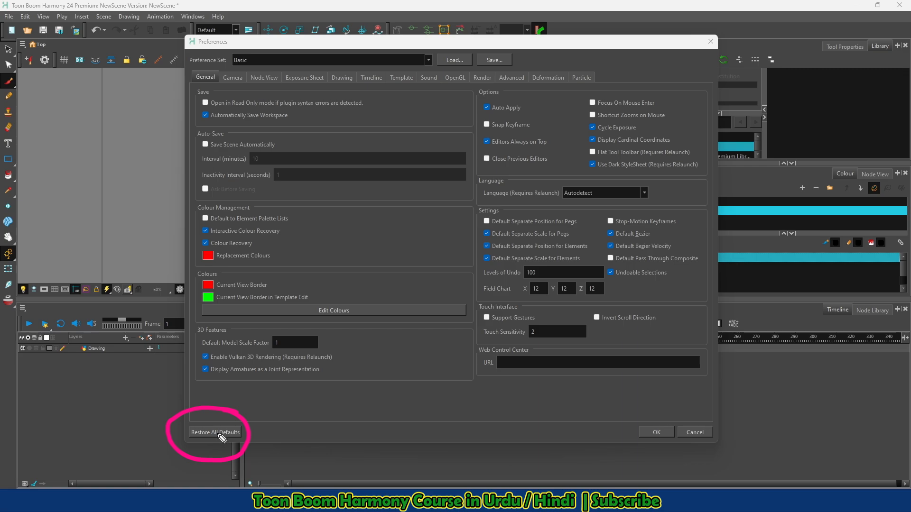
{"action": "left_click", "coordinate": [695, 433]}
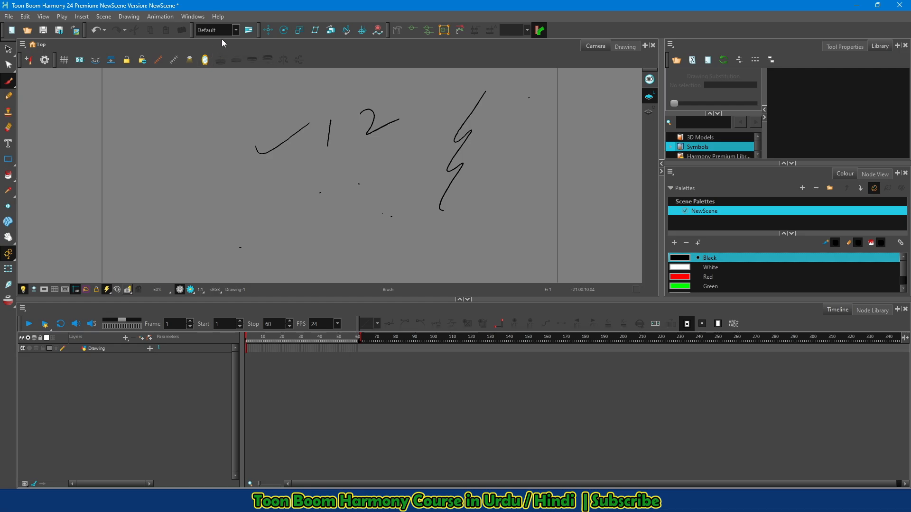
Step: Hide the Playback toolbar and show it again, and float it over the Camera view and return it to the Timeline view
{"action": "left_click", "coordinate": [191, 19]}
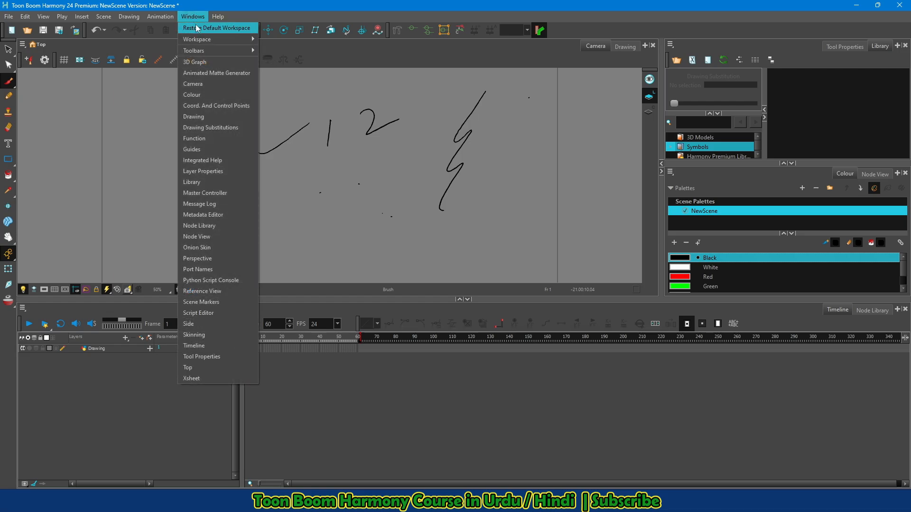
{"action": "mouse_move", "coordinate": [232, 50]}
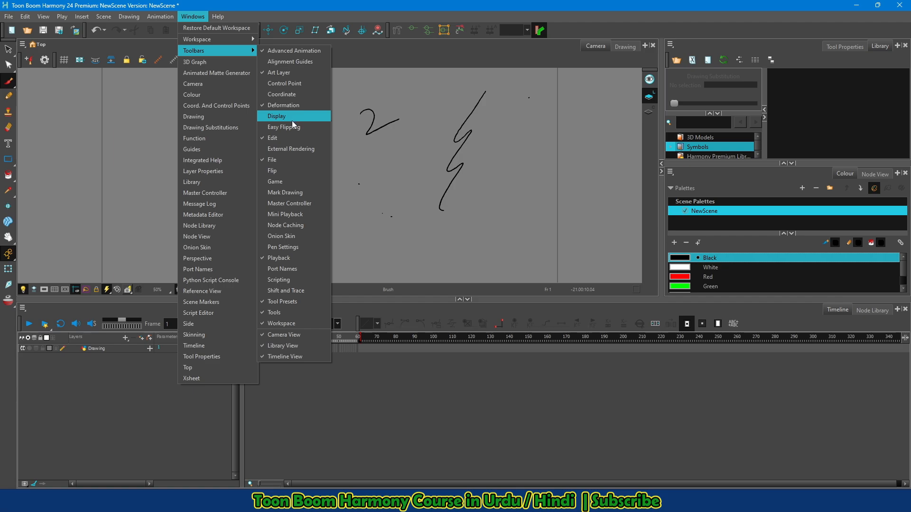
{"action": "left_click", "coordinate": [289, 260]}
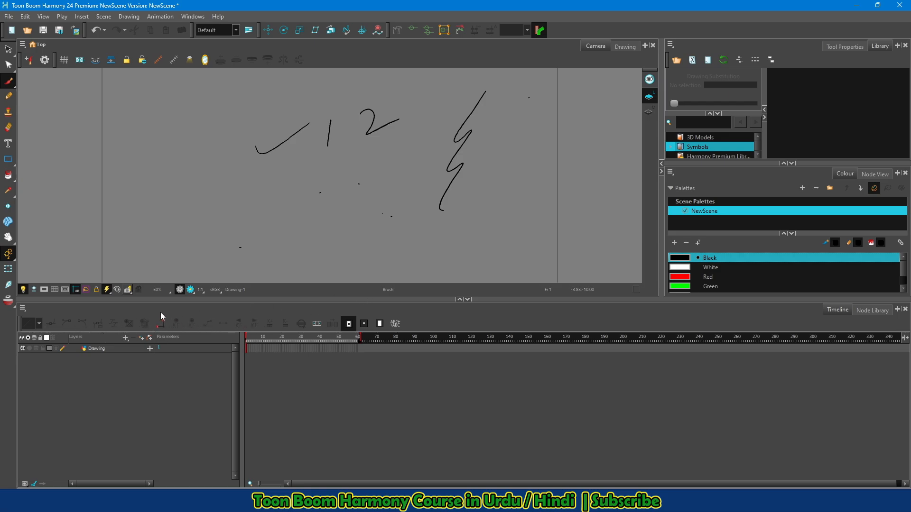
{"action": "left_click", "coordinate": [194, 18]}
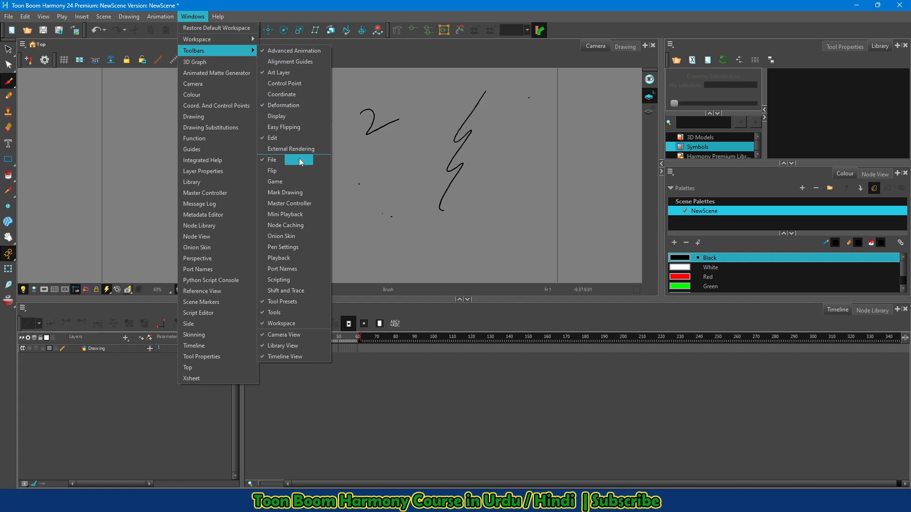
{"action": "left_click", "coordinate": [286, 260]}
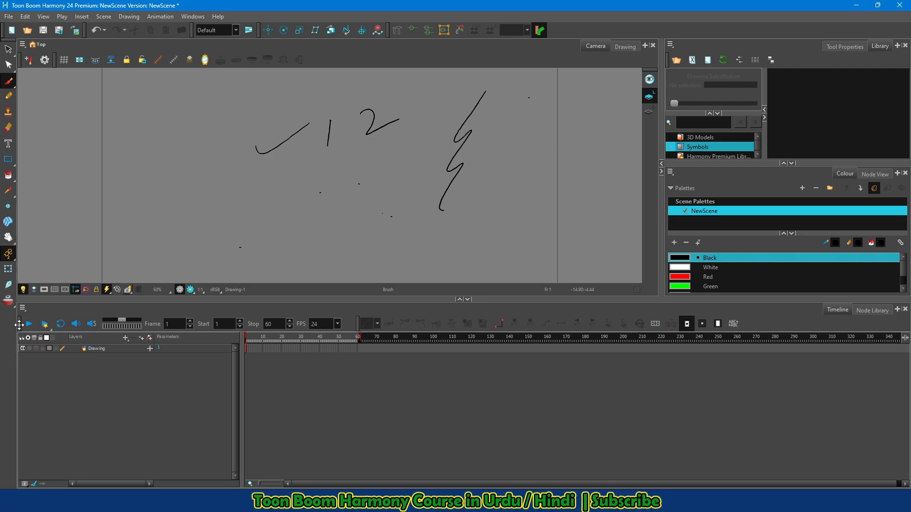
{"action": "left_click_drag", "start_coordinate": [19, 325], "coordinate": [145, 185]}
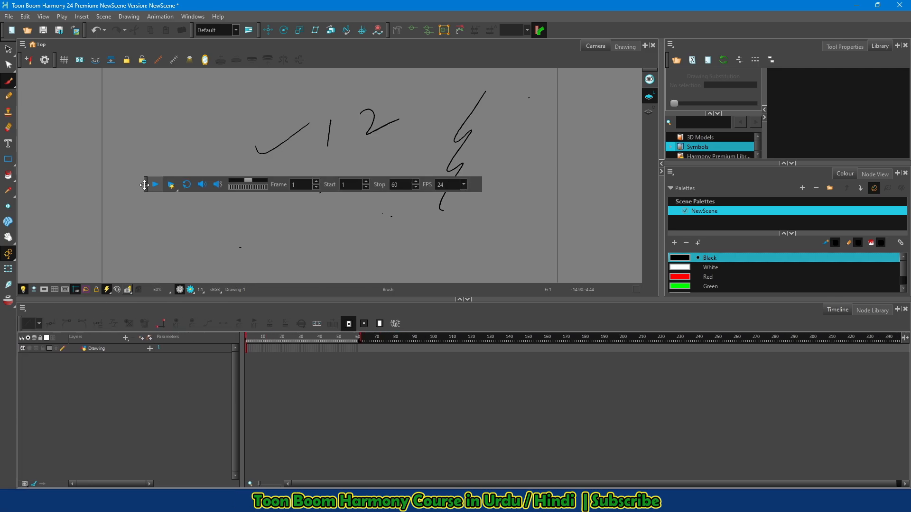
{"action": "double_click", "coordinate": [144, 185]}
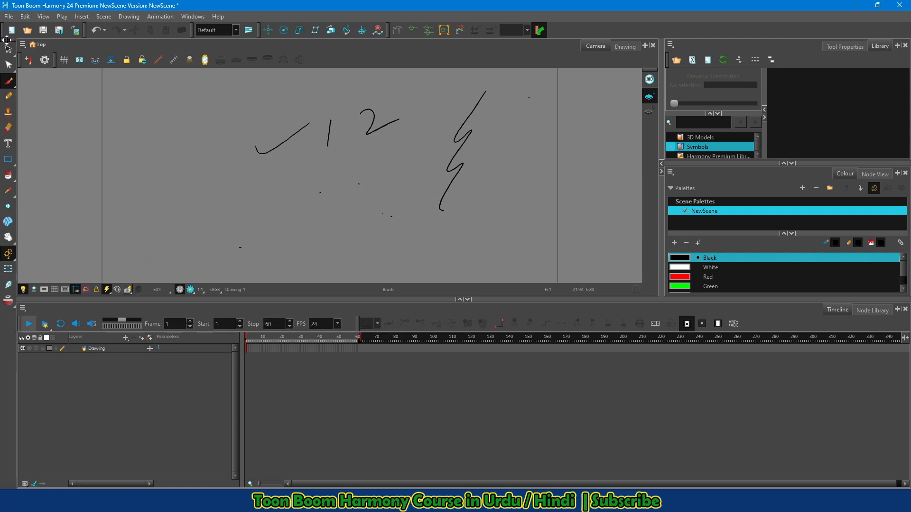
Step: Try to slide the Tools toolbar along its edge, and reposition the Deformation toolbar slightly farther from the Advanced Animation toolbar
{"action": "mouse_move", "coordinate": [7, 39]}
{"action": "left_mouse_down"}
{"action": "mouse_move", "coordinate": [50, 84]}
{"action": "mouse_move", "coordinate": [50, 95]}
{"action": "mouse_move", "coordinate": [42, 67]}
{"action": "mouse_move", "coordinate": [29, 53]}
{"action": "mouse_move", "coordinate": [65, 130]}
{"action": "mouse_move", "coordinate": [13, 463]}
{"action": "mouse_move", "coordinate": [156, 429]}
{"action": "mouse_move", "coordinate": [897, 379]}
{"action": "mouse_move", "coordinate": [662, 35]}
{"action": "mouse_move", "coordinate": [625, 35]}
{"action": "mouse_move", "coordinate": [513, 110]}
{"action": "mouse_move", "coordinate": [458, 168]}
{"action": "mouse_move", "coordinate": [7, 206]}
{"action": "left_mouse_up"}
{"action": "left_click_drag", "start_coordinate": [388, 30], "coordinate": [333, 32]}
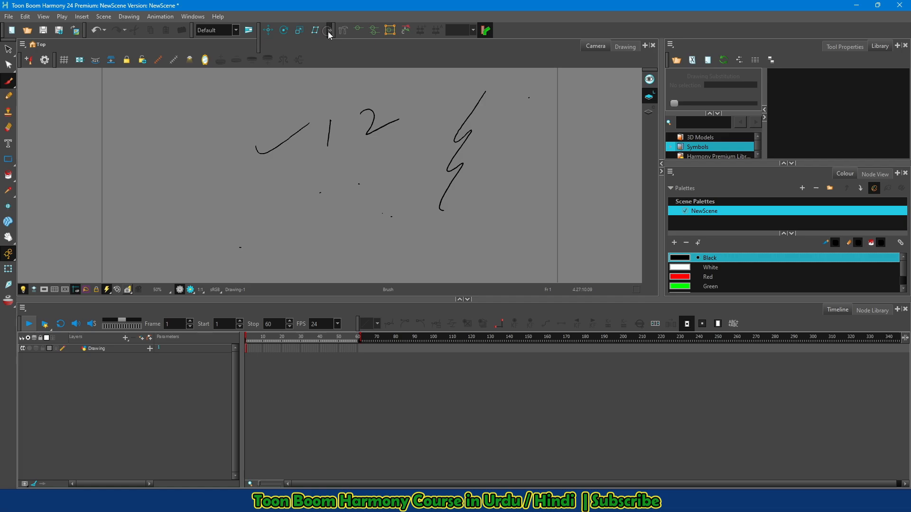
{"action": "left_click", "coordinate": [329, 30]}
{"action": "left_click_drag", "start_coordinate": [332, 33], "coordinate": [405, 32]}
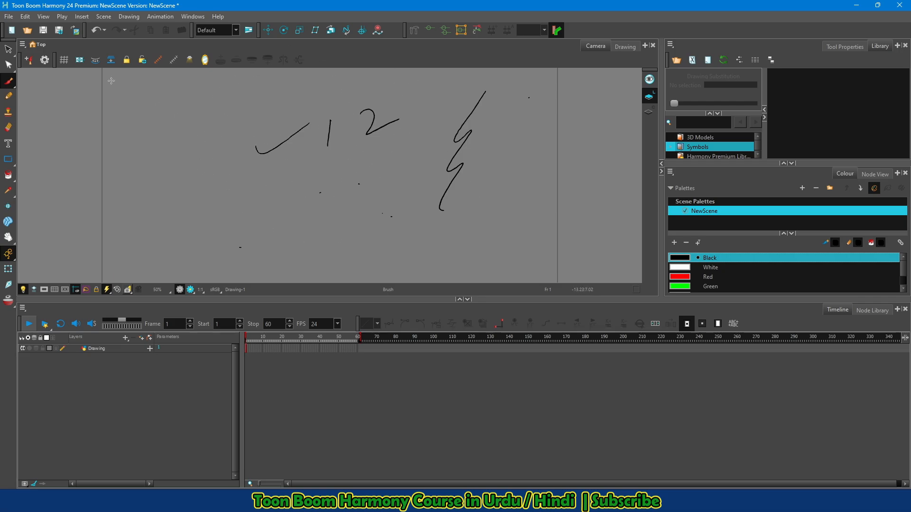
{"action": "left_click", "coordinate": [9, 17]}
{"action": "mouse_move", "coordinate": [51, 19]}
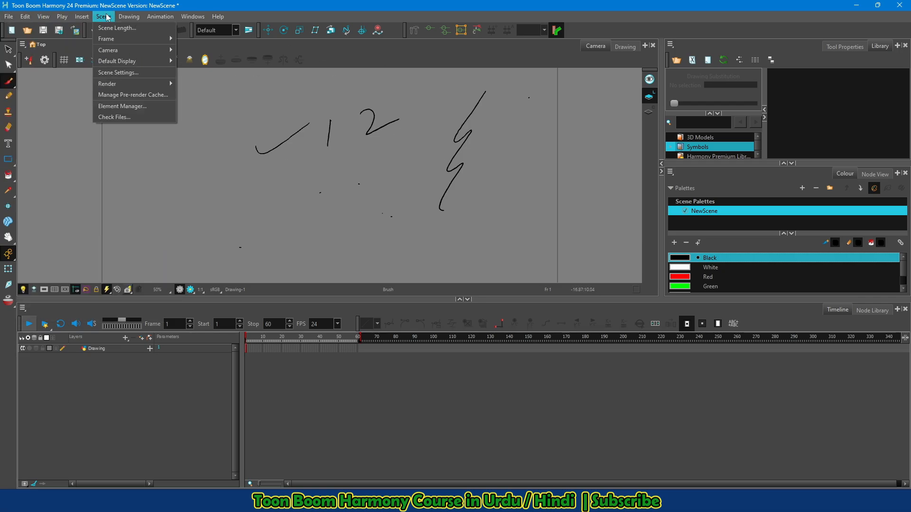
{"action": "mouse_move", "coordinate": [129, 17]}
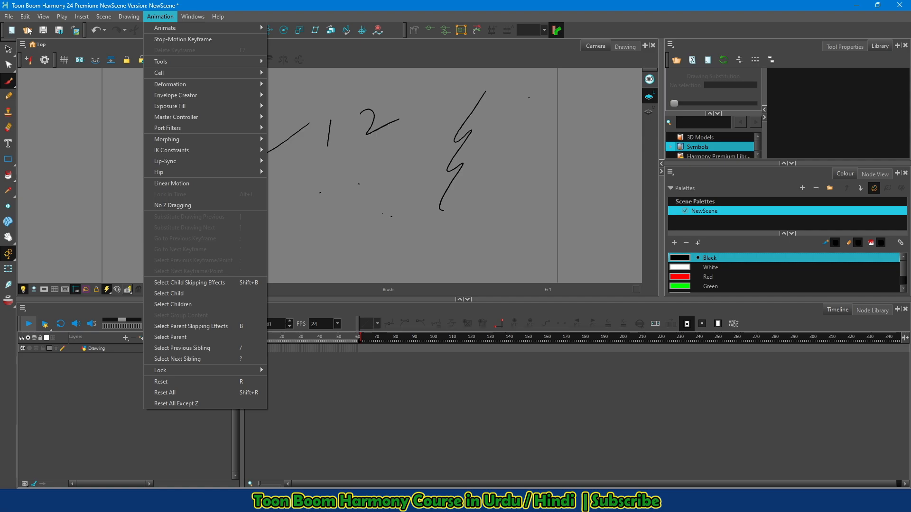
{"action": "left_click", "coordinate": [287, 239]}
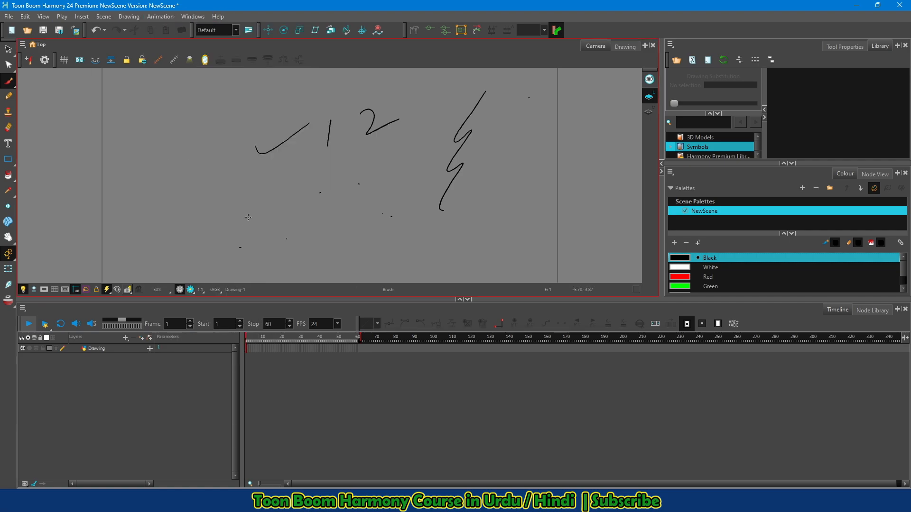